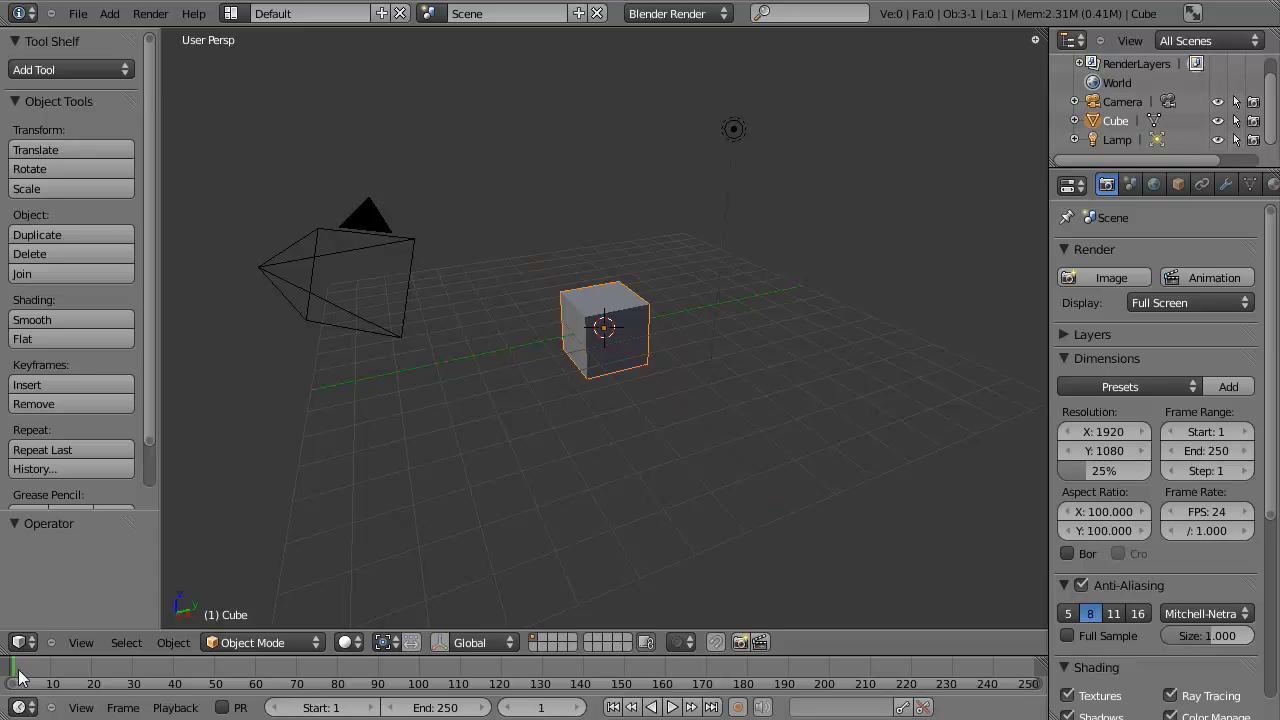
Scrub the timeline through frames 34, 5, 11, 25 and 121.
{"action": "left_click_drag", "start_coordinate": [28, 668], "coordinate": [5, 680]}
{"action": "left_click", "coordinate": [32, 675]}
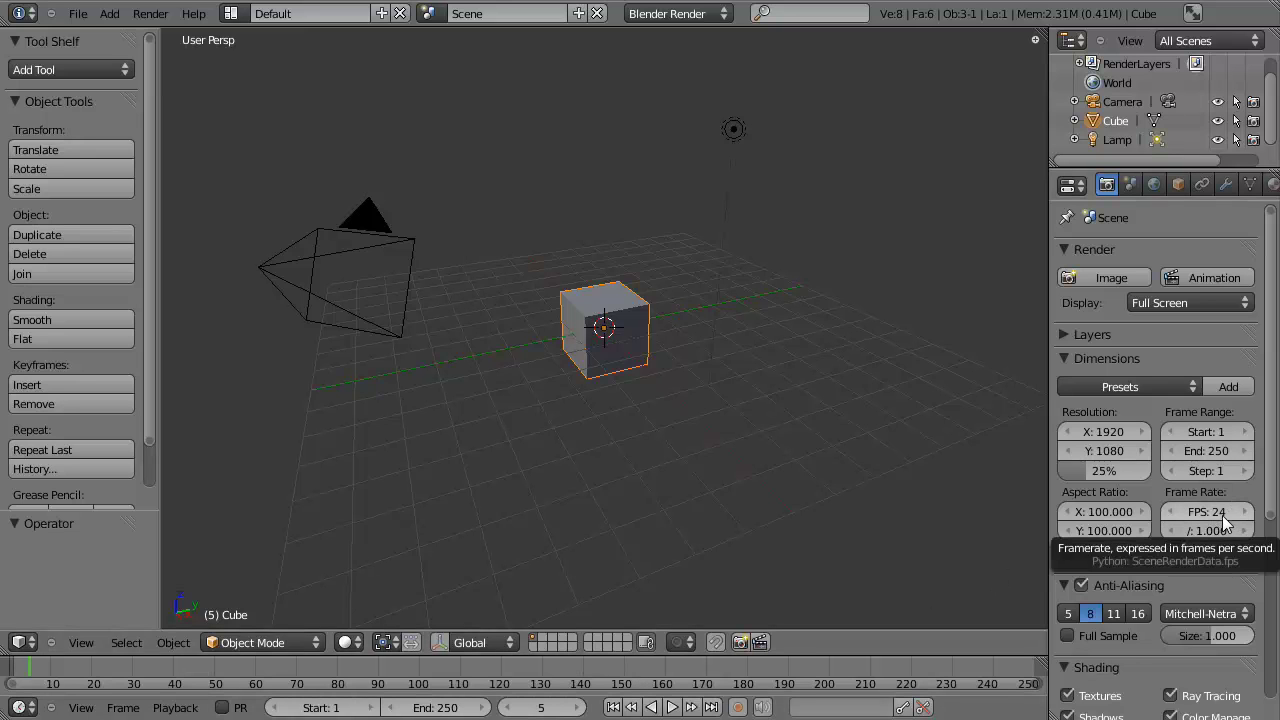
{"action": "left_click", "coordinate": [54, 662]}
{"action": "left_click_drag", "start_coordinate": [54, 662], "coordinate": [108, 660]}
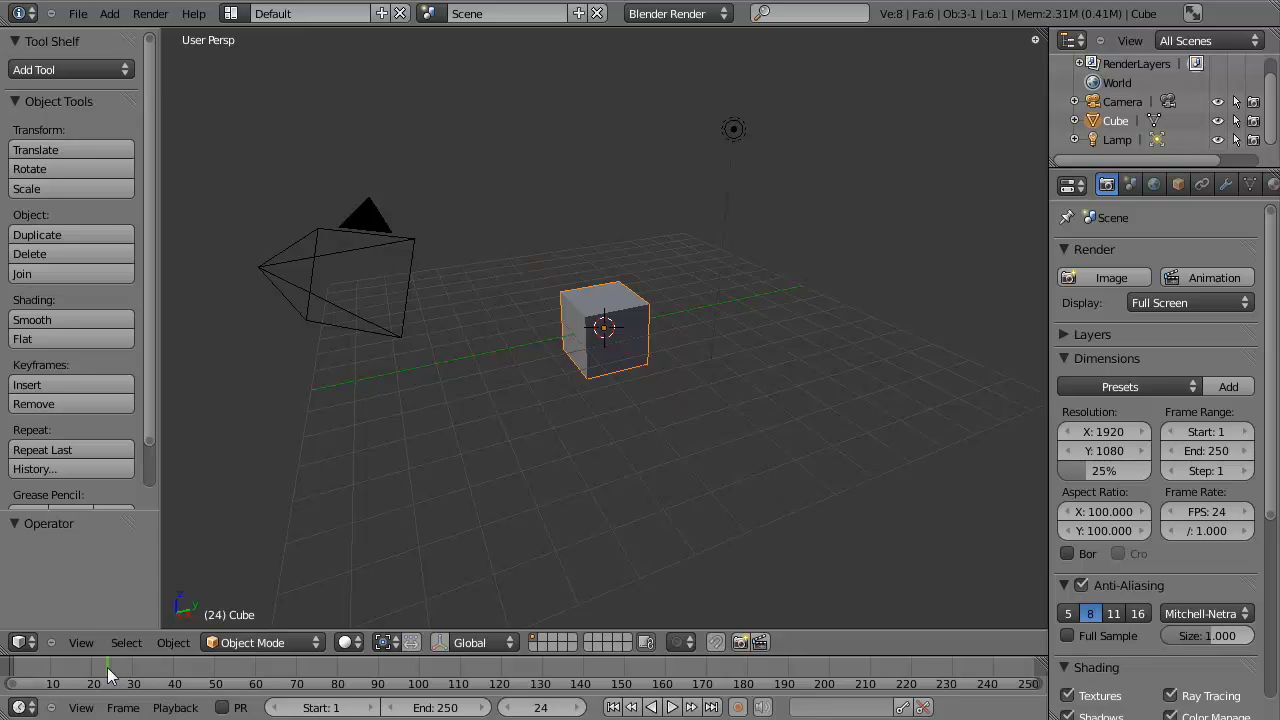
{"action": "left_click_drag", "start_coordinate": [107, 667], "coordinate": [18, 668]}
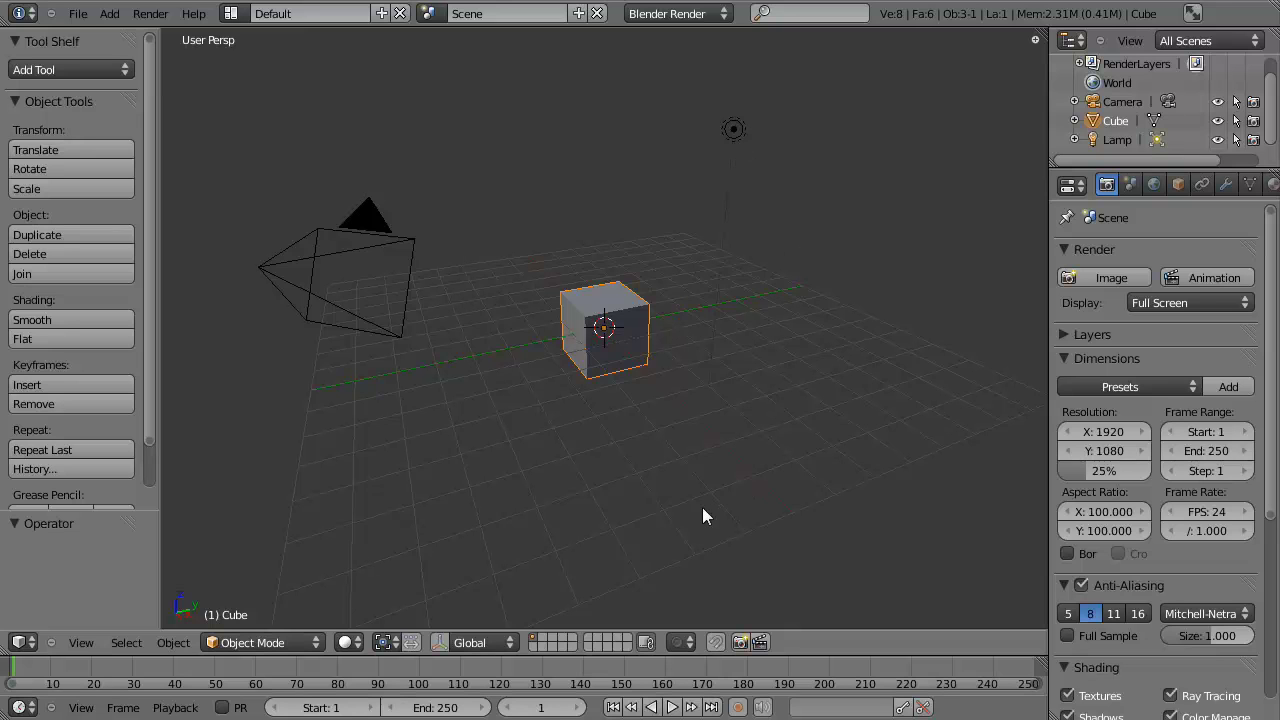
Switch to Top Ortho view and key LocRotScale on the cube at frame 1.
{"action": "key", "text": "KP_7"}
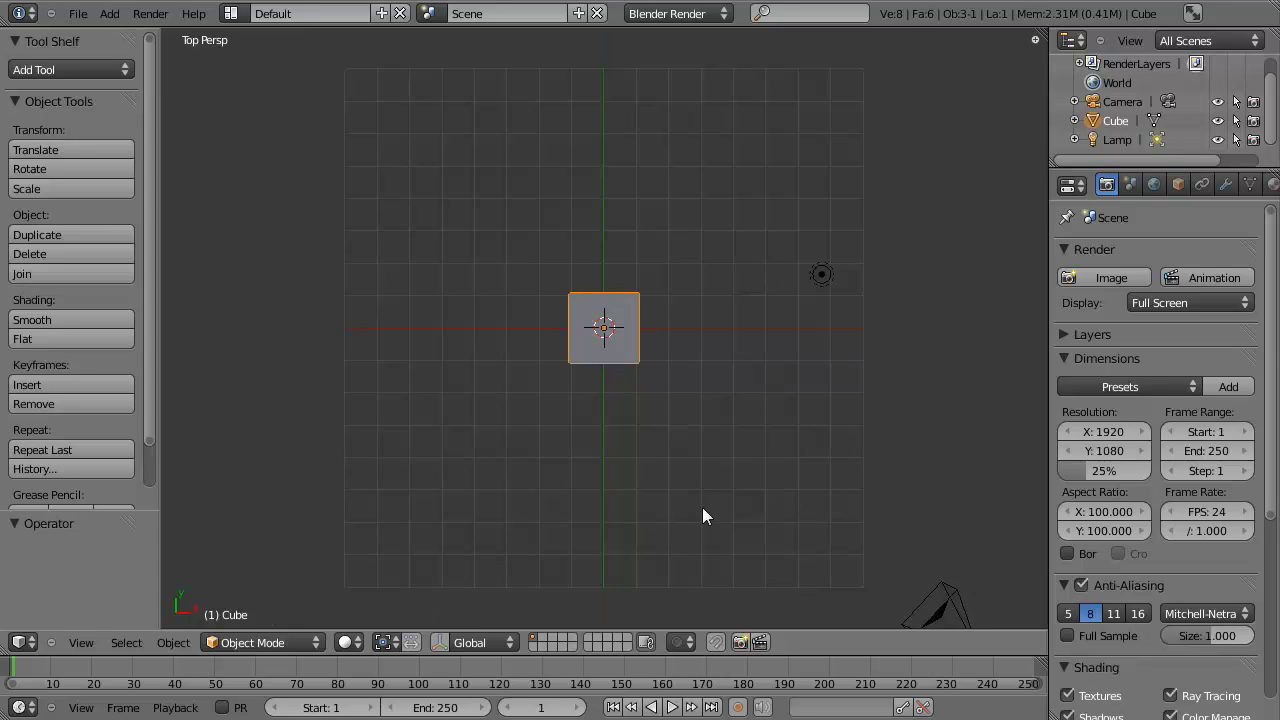
{"action": "key", "text": "KP_5"}
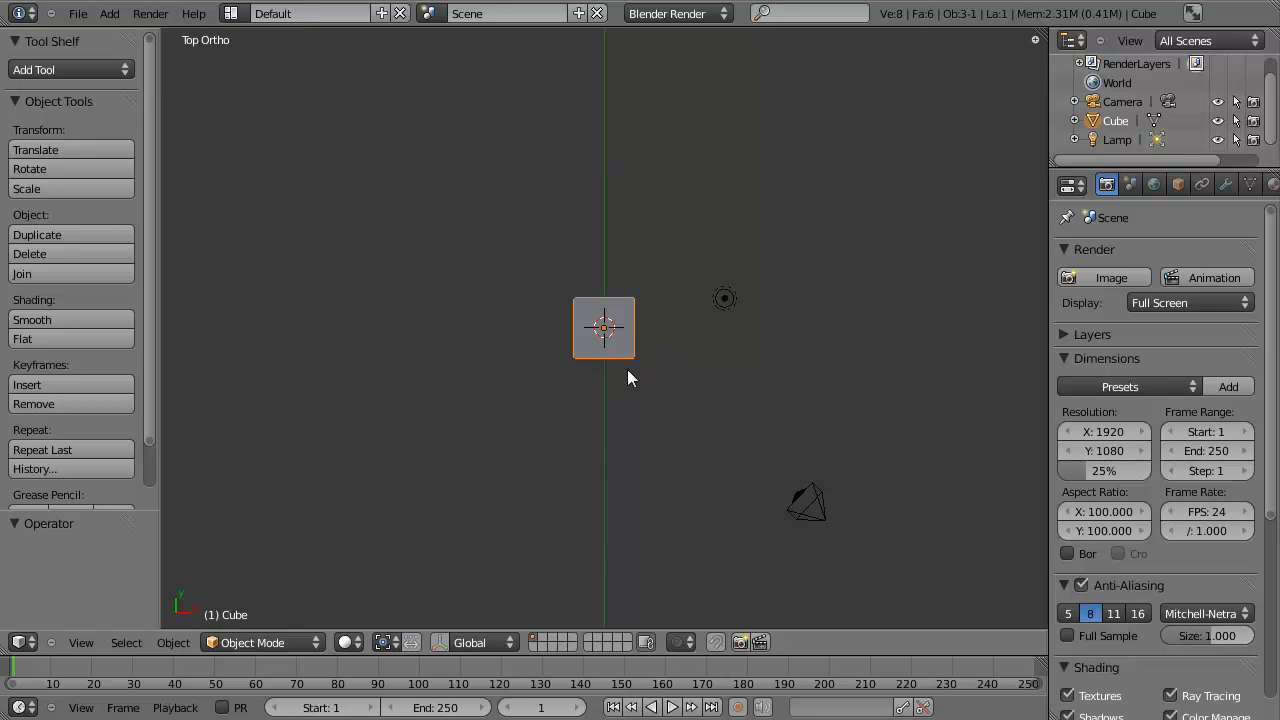
{"action": "key", "text": "i"}
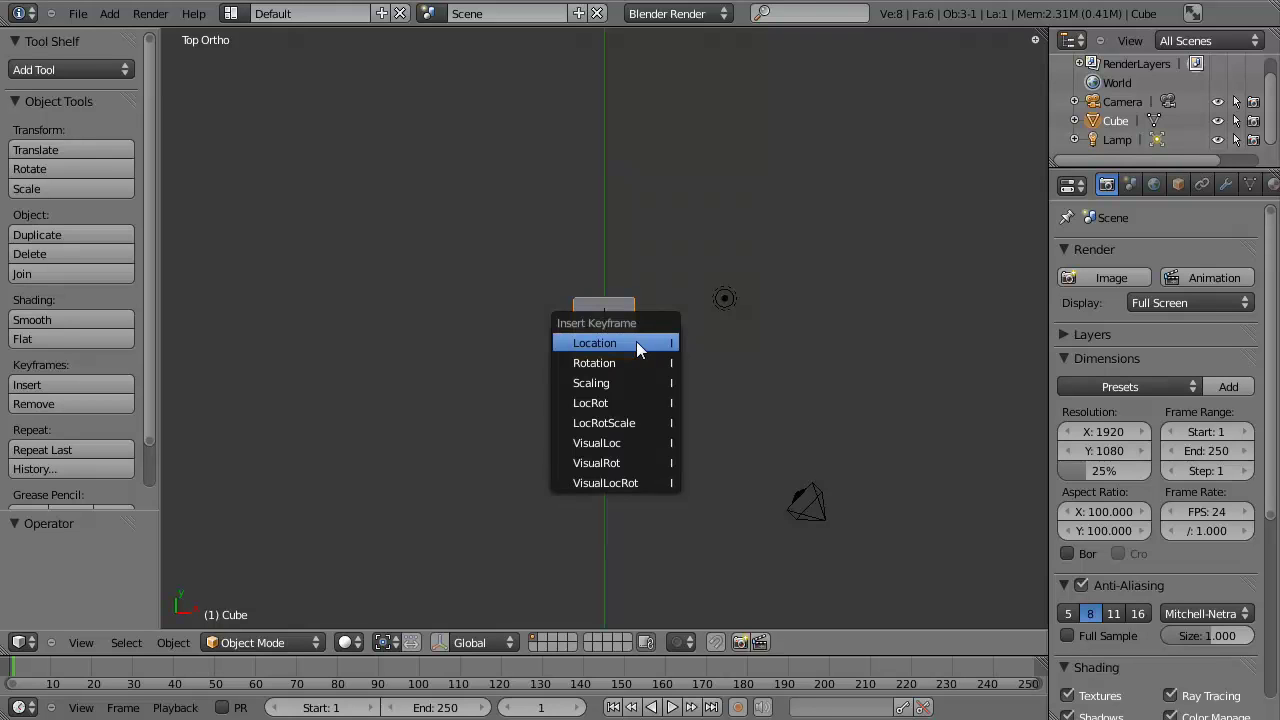
{"action": "left_click", "coordinate": [625, 427]}
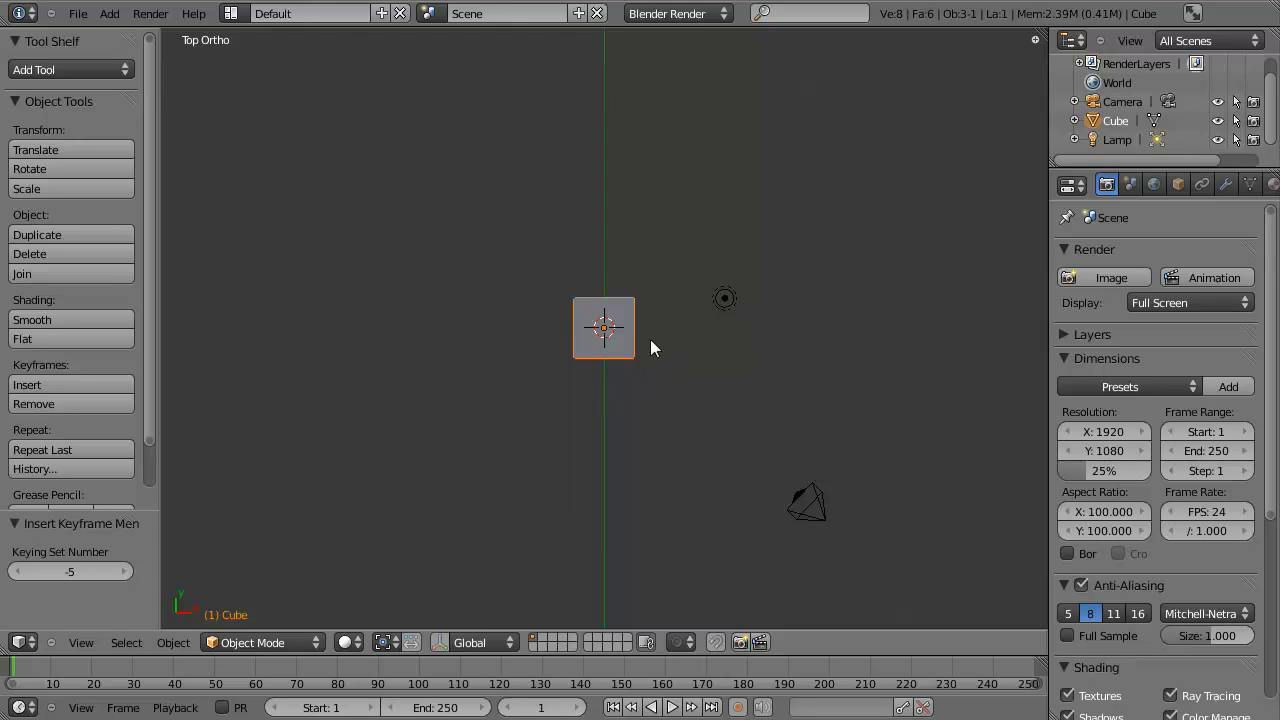
{"action": "left_click", "coordinate": [110, 677]}
{"action": "left_click_drag", "start_coordinate": [141, 692], "coordinate": [12, 680]}
At frame 24, move the cube about 10 units to the right along X.
{"action": "left_click", "coordinate": [191, 665]}
{"action": "left_click_drag", "start_coordinate": [186, 666], "coordinate": [107, 670]}
{"action": "key", "text": "g"}
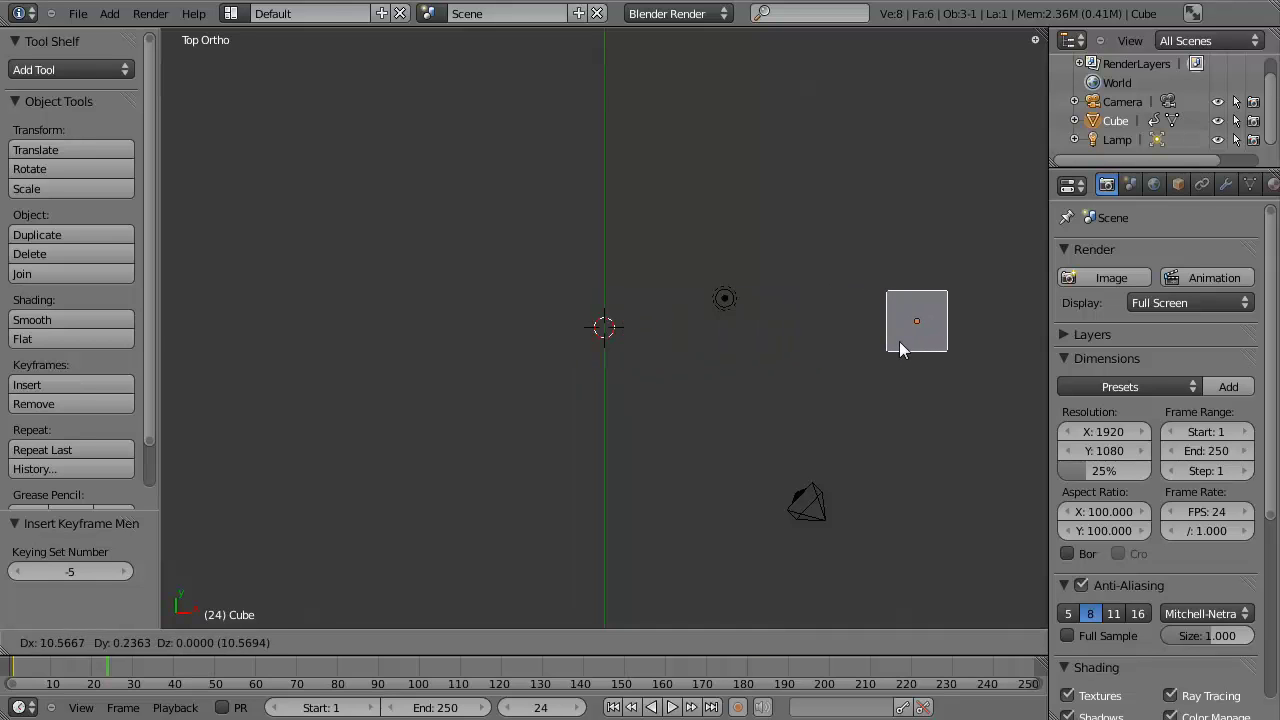
{"action": "key", "text": "x"}
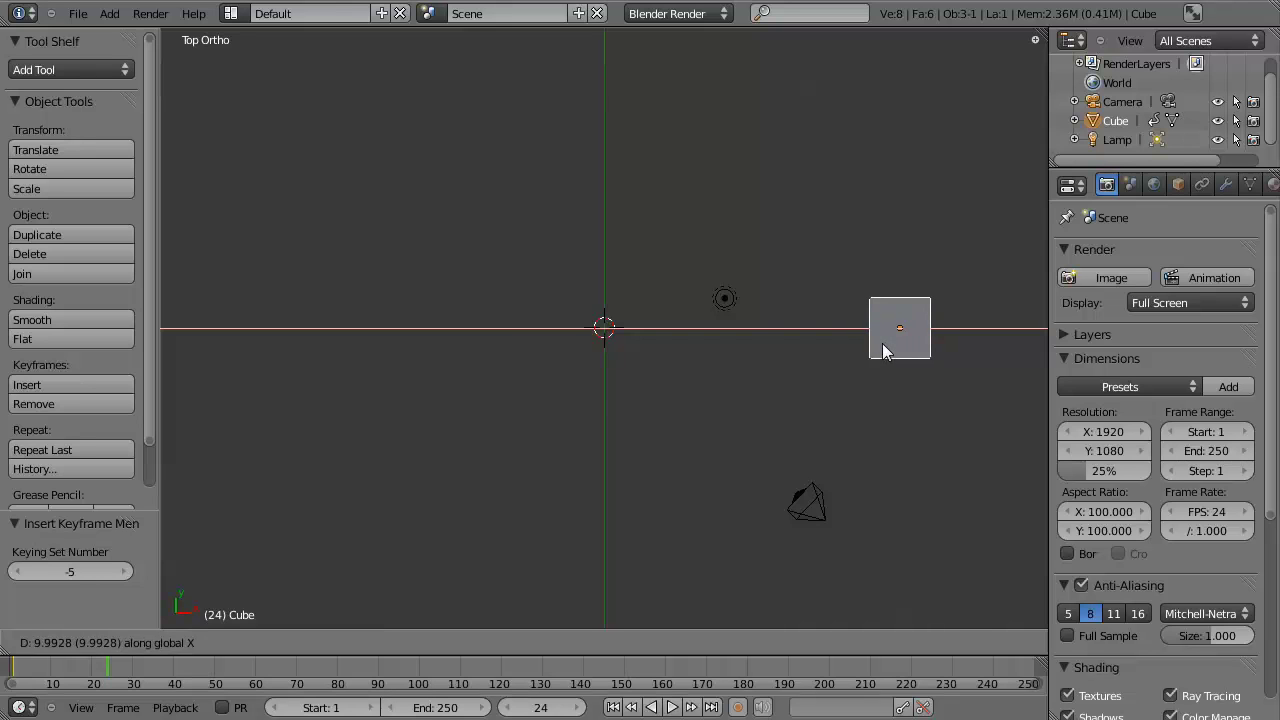
{"action": "left_click", "coordinate": [884, 350]}
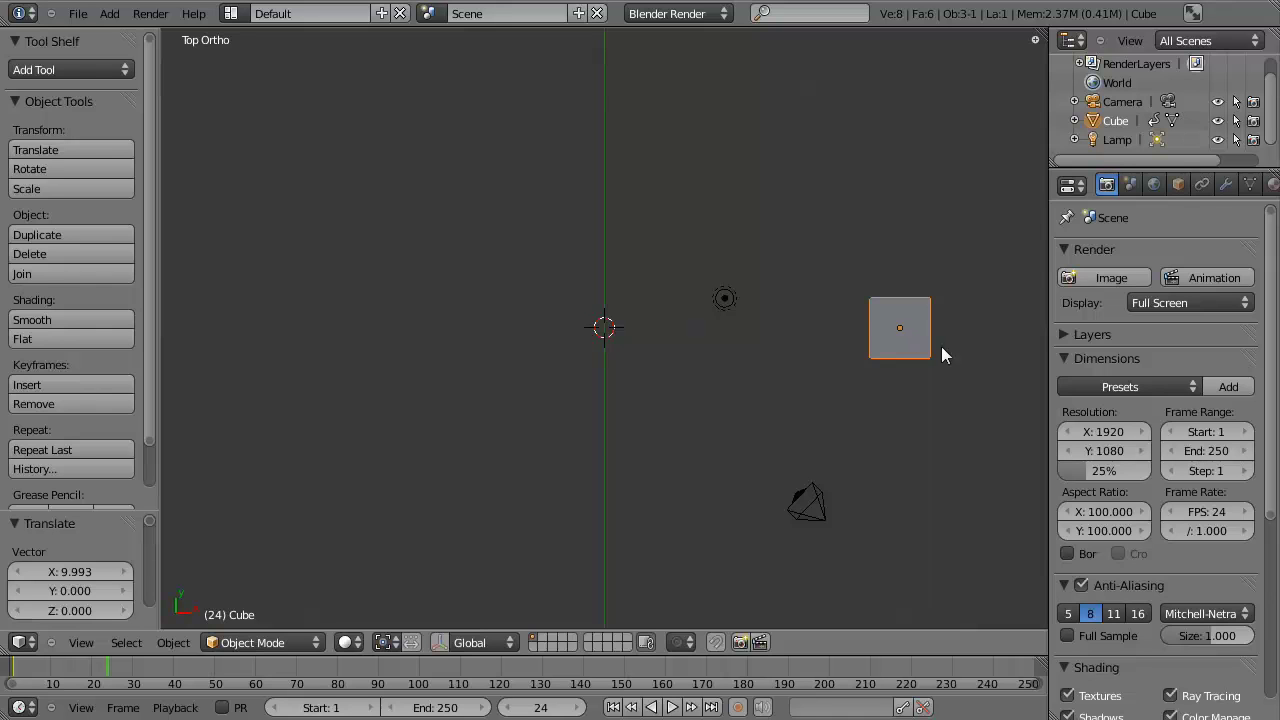
Key LocRotScale at the new position and scrub frames 0–20 to check it.
{"action": "key", "text": "i"}
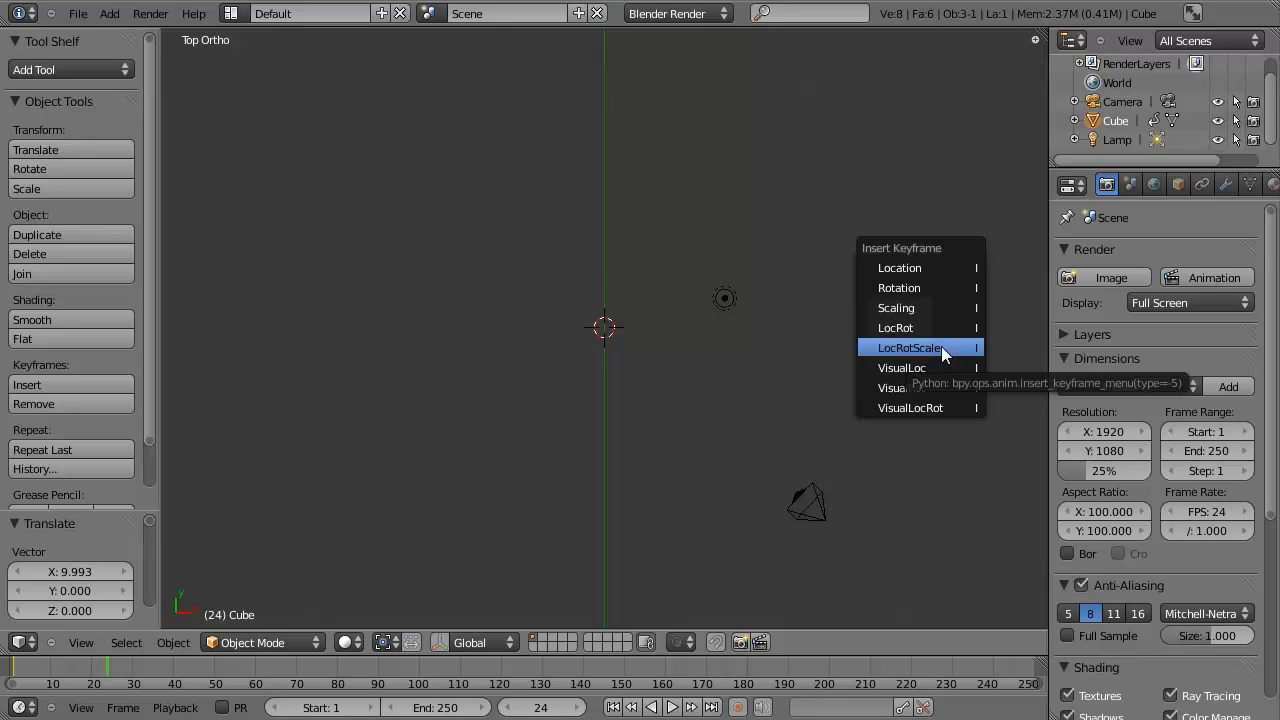
{"action": "left_click", "coordinate": [941, 347]}
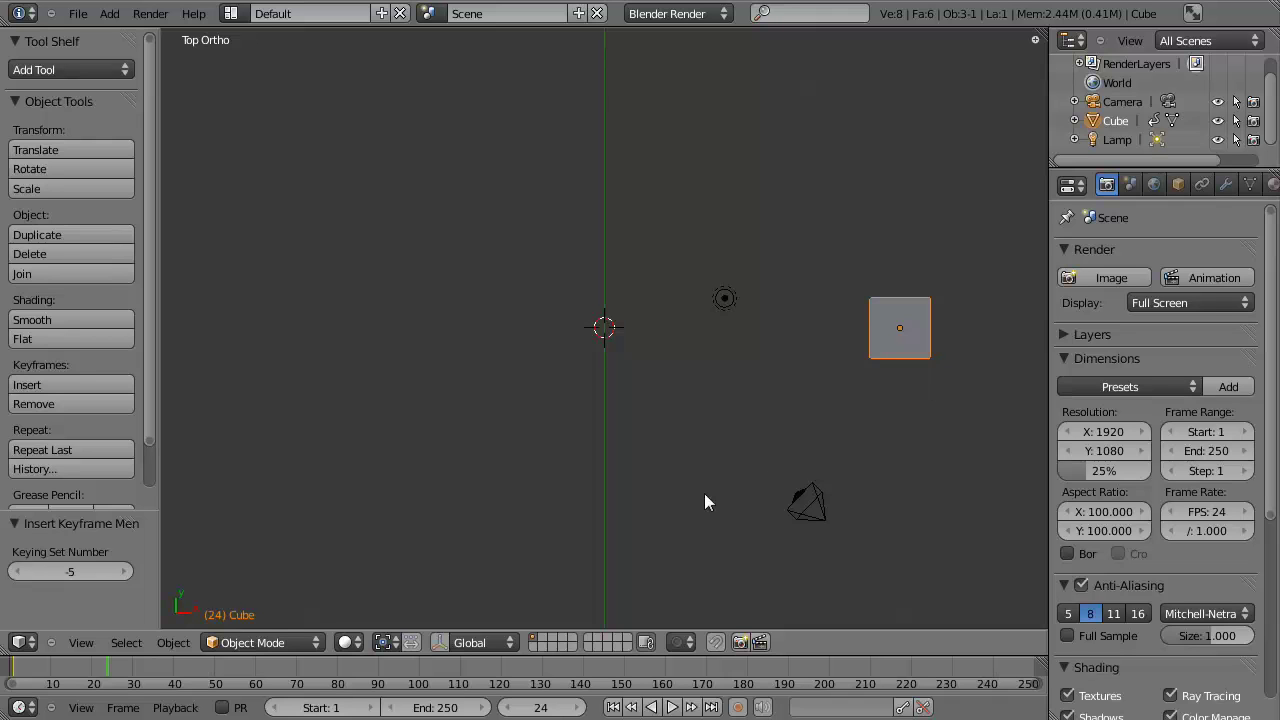
{"action": "left_click_drag", "start_coordinate": [97, 665], "coordinate": [62, 680]}
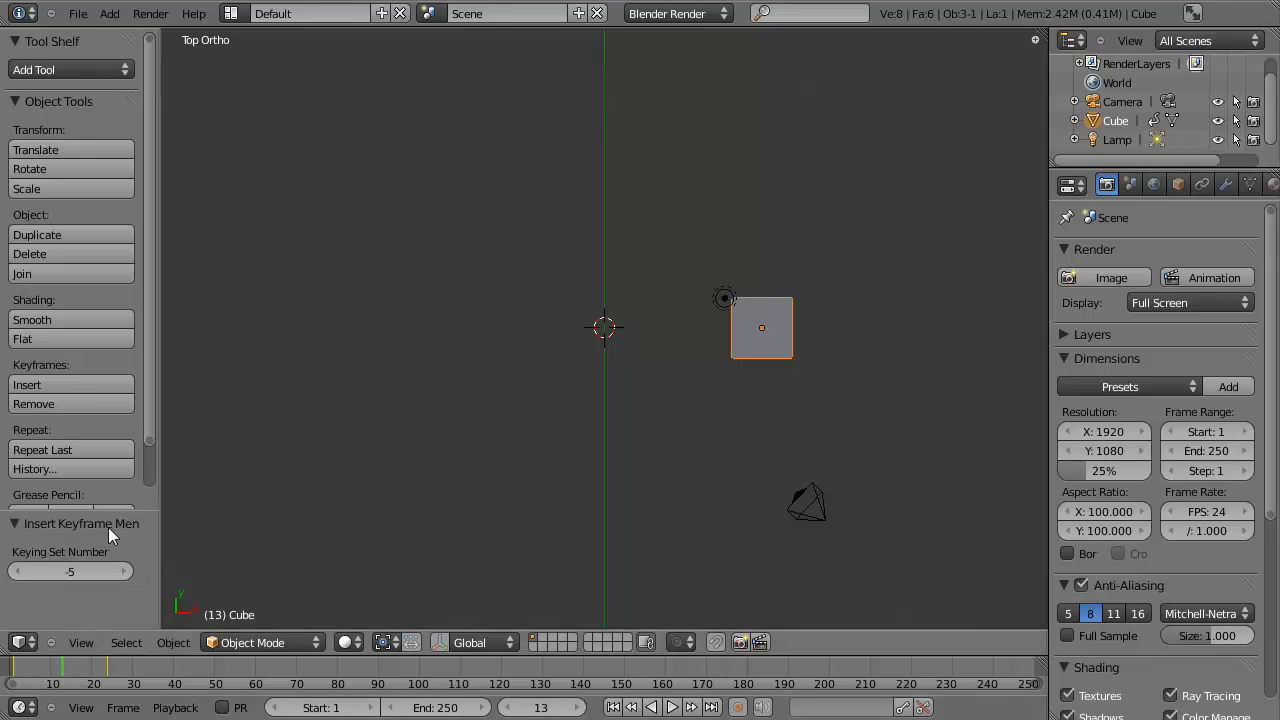
{"action": "left_click", "coordinate": [48, 672]}
{"action": "left_click_drag", "start_coordinate": [48, 672], "coordinate": [110, 678]}
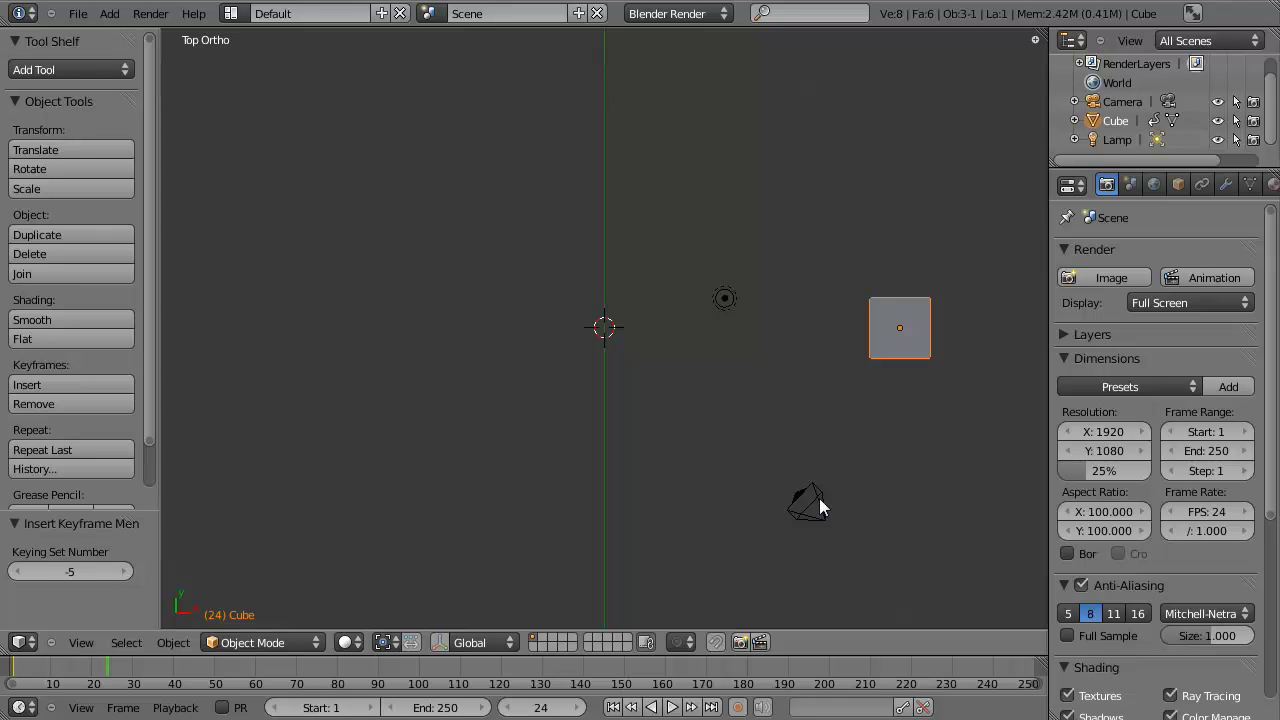
Turn on auto keyframing and move the cube up near the top of the view.
{"action": "middle_click_drag", "start_coordinate": [819, 498], "coordinate": [762, 517], "text": "shift"}
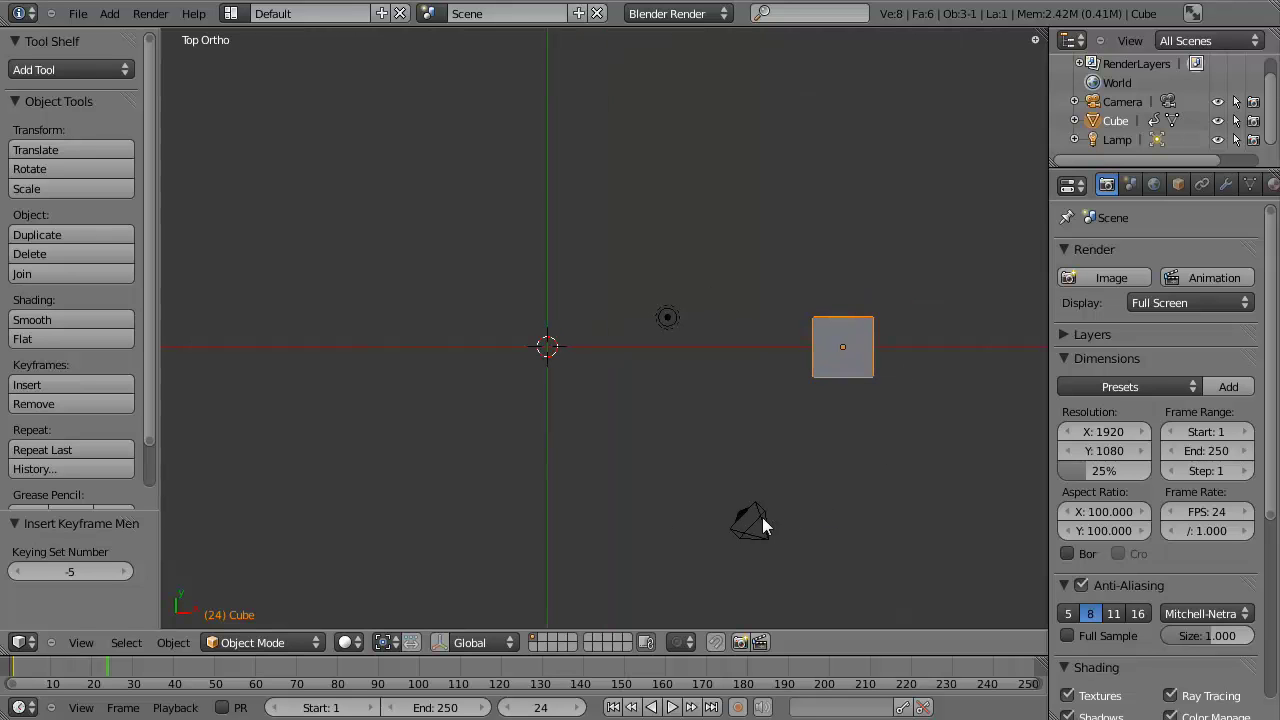
{"action": "left_click", "coordinate": [738, 707]}
{"action": "key", "text": "g"}
{"action": "left_click", "coordinate": [777, 132]}
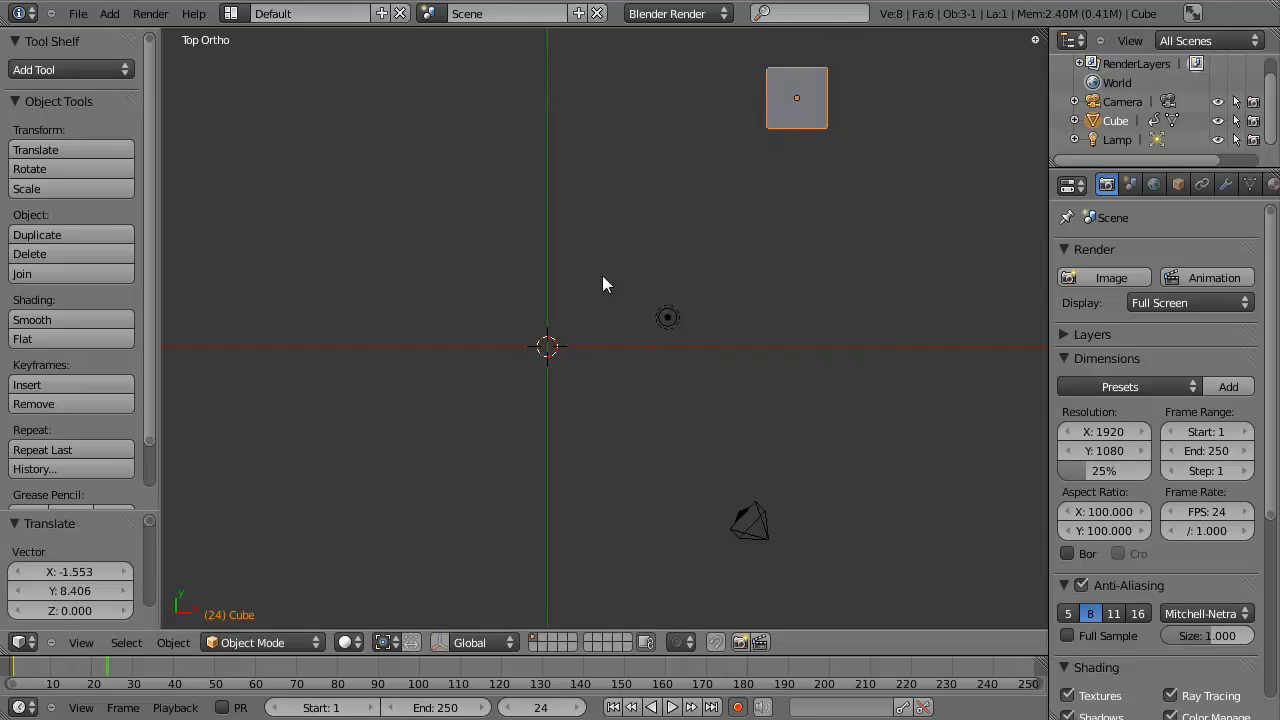
{"action": "left_click_drag", "start_coordinate": [107, 678], "coordinate": [208, 676]}
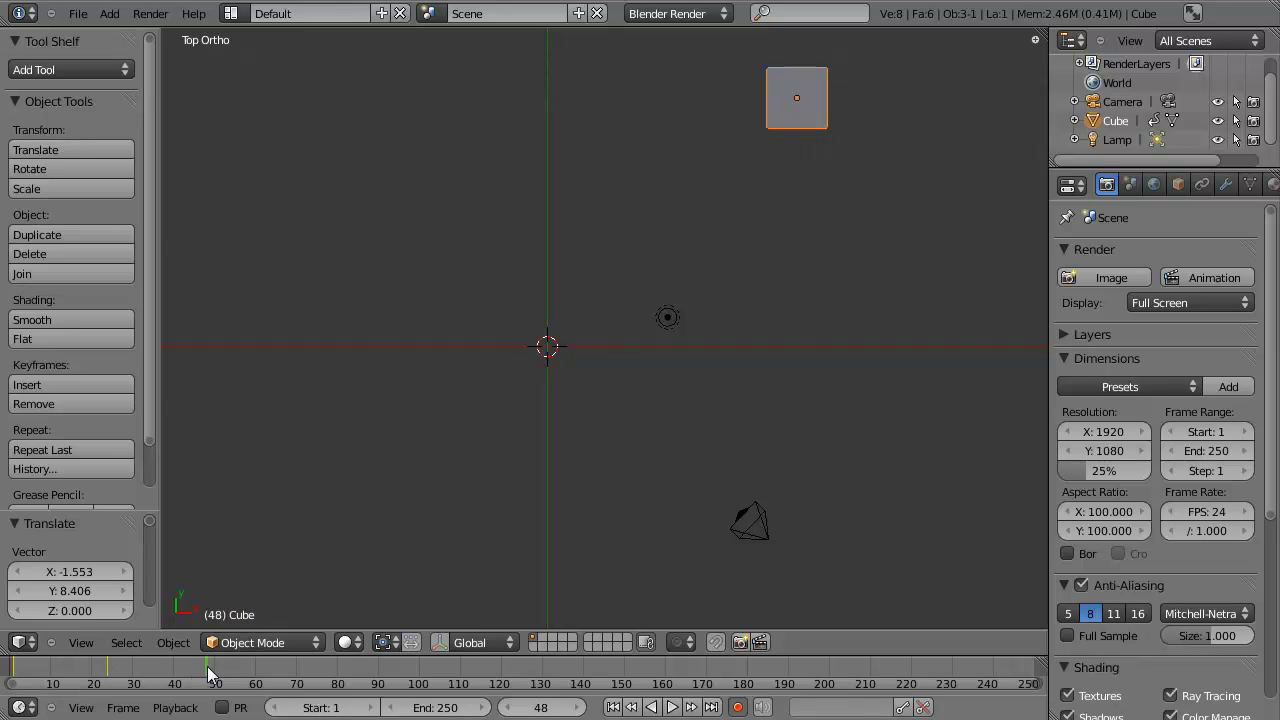
Move the cube again, then scrub frames 45 and 21 to review the motion.
{"action": "middle_click_drag", "start_coordinate": [625, 388], "coordinate": [519, 398], "text": "shift"}
{"action": "key", "text": "g"}
{"action": "left_click", "coordinate": [938, 428]}
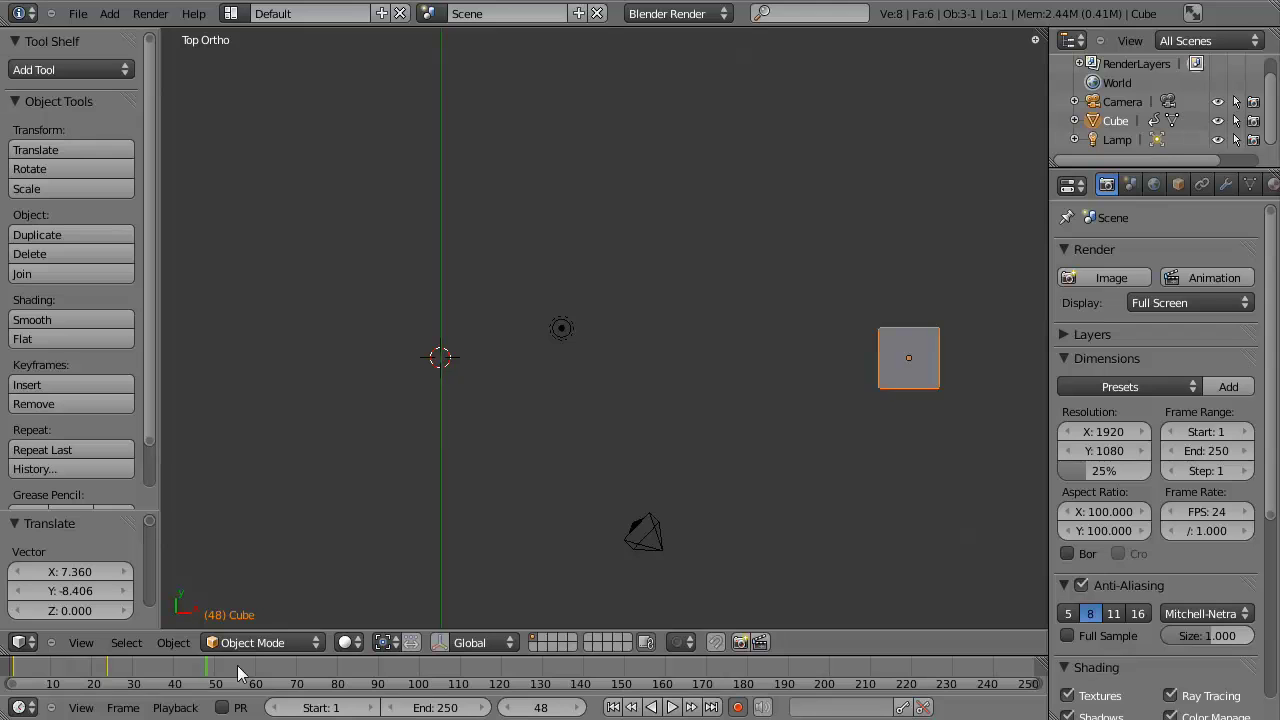
{"action": "left_click", "coordinate": [196, 677]}
{"action": "mouse_move", "coordinate": [196, 677]}
{"action": "left_mouse_down"}
{"action": "mouse_move", "coordinate": [107, 679]}
{"action": "mouse_move", "coordinate": [207, 688]}
{"action": "left_mouse_up"}
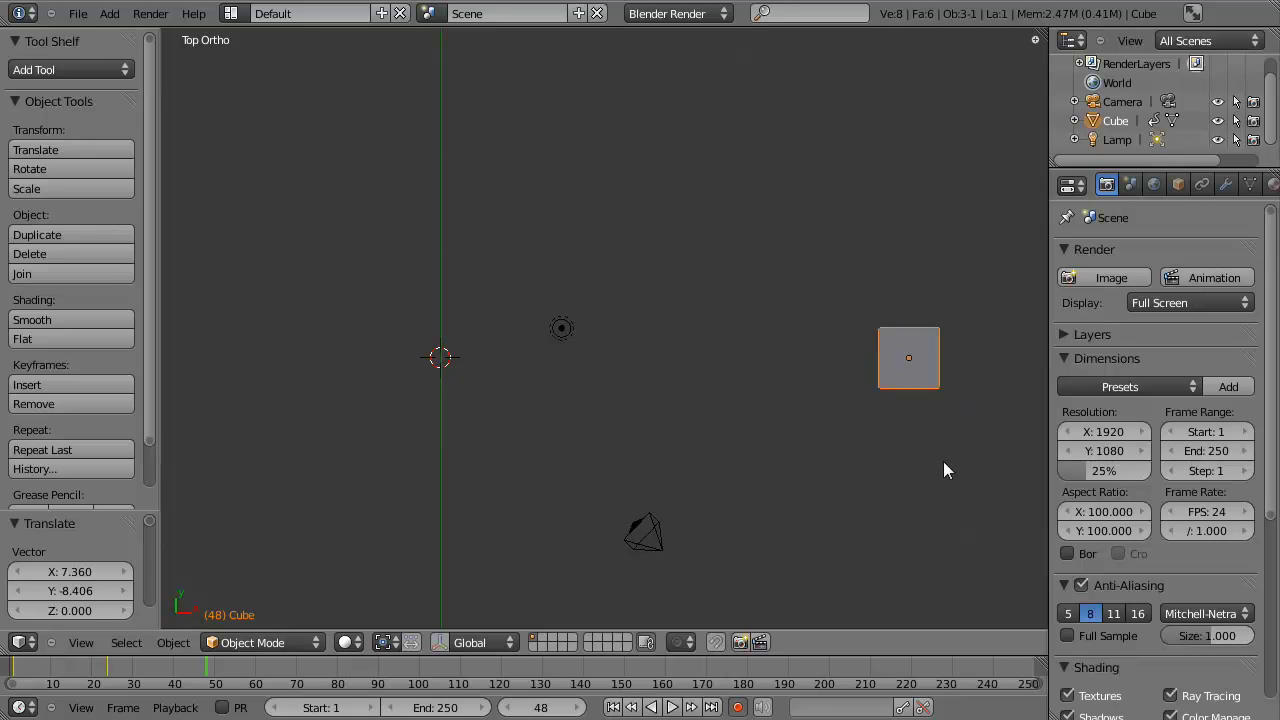
Rotate the cube at frame 48 and again at frame 5, then scrub to watch it.
{"action": "key", "text": "r"}
{"action": "left_click", "coordinate": [986, 397]}
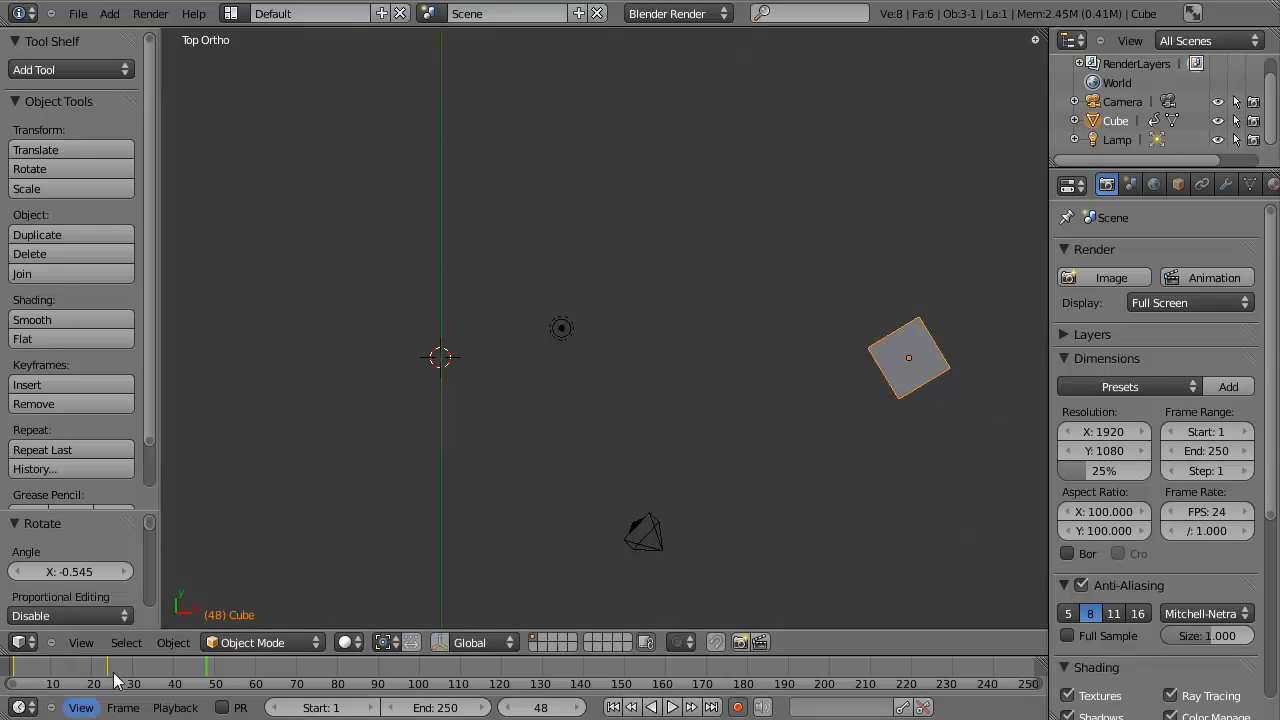
{"action": "left_click_drag", "start_coordinate": [195, 672], "coordinate": [30, 668]}
{"action": "key", "text": "r"}
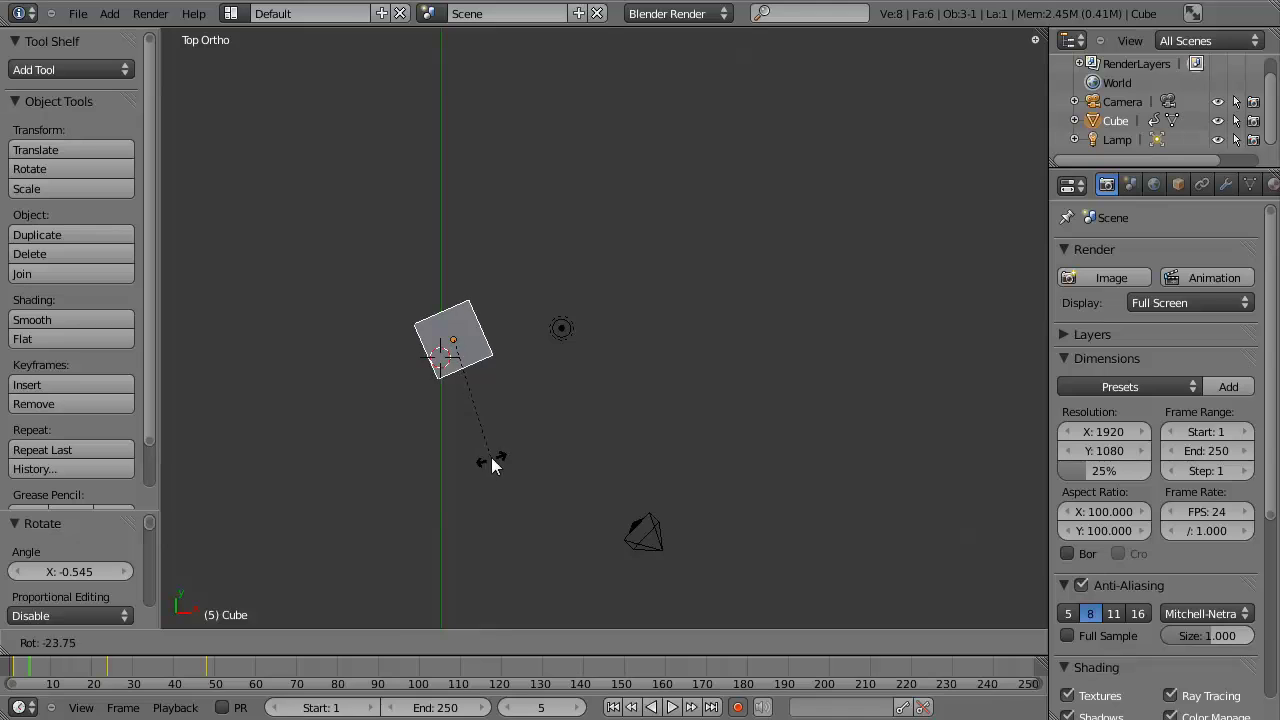
{"action": "left_click", "coordinate": [491, 457]}
{"action": "left_click_drag", "start_coordinate": [45, 683], "coordinate": [163, 683]}
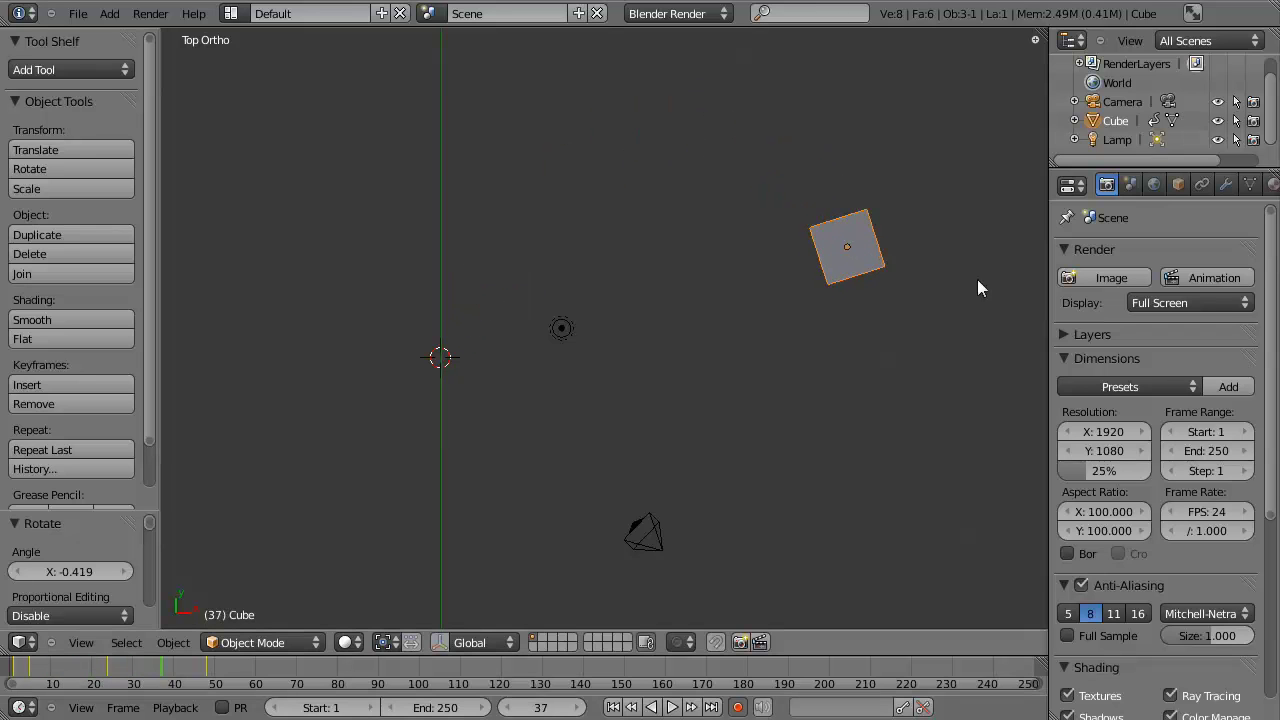
Scale the cube to 1.636 at frame 37 and scrub back to frame 12.
{"action": "key", "text": "s"}
{"action": "left_click", "coordinate": [704, 527]}
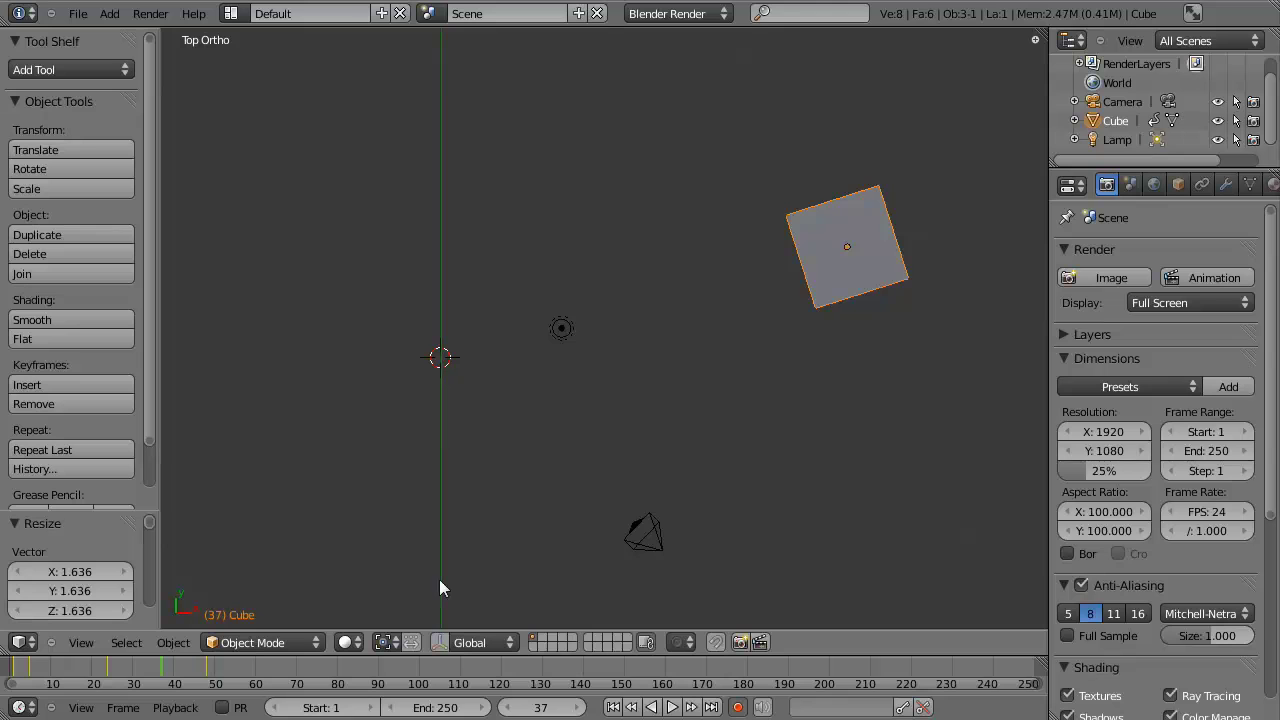
{"action": "left_click_drag", "start_coordinate": [165, 683], "coordinate": [215, 688]}
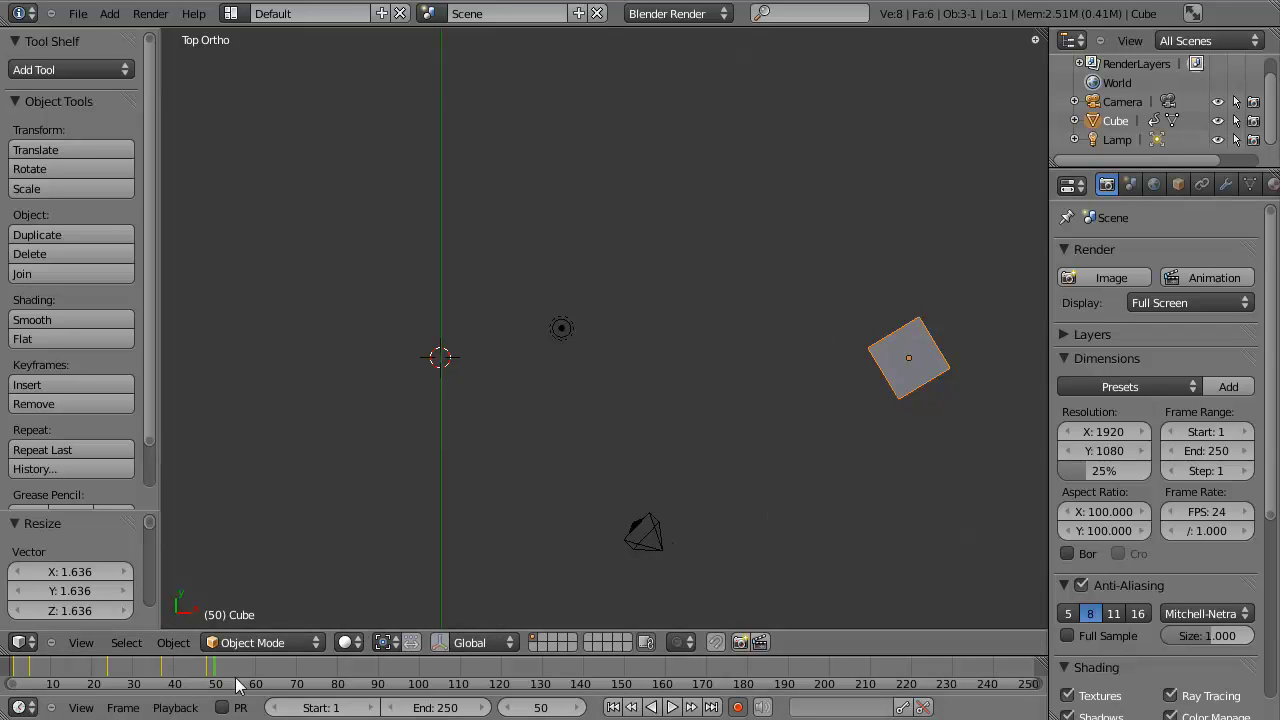
{"action": "mouse_move", "coordinate": [214, 684]}
{"action": "left_mouse_down"}
{"action": "mouse_move", "coordinate": [16, 680]}
{"action": "mouse_move", "coordinate": [222, 676]}
{"action": "left_mouse_up"}
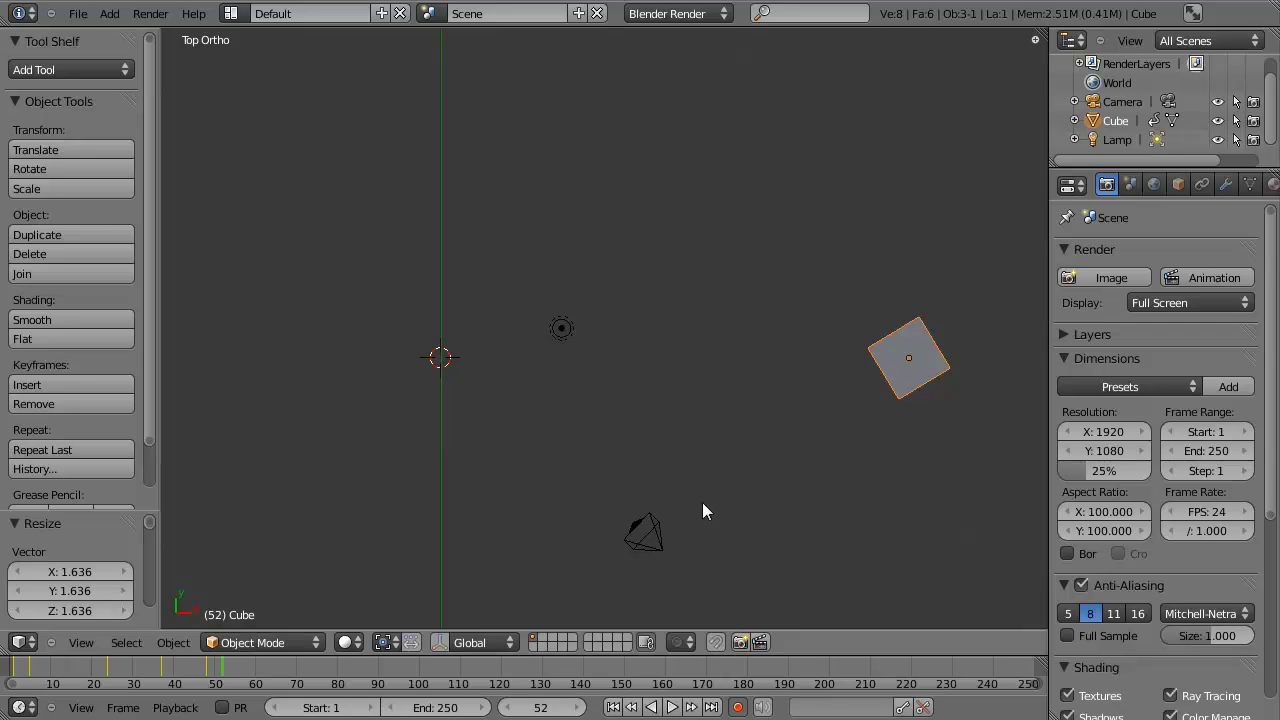
Play the animation from frame 1, stop it, jump to the end, then back to frame 1.
{"action": "left_click", "coordinate": [611, 707]}
{"action": "left_click", "coordinate": [672, 707]}
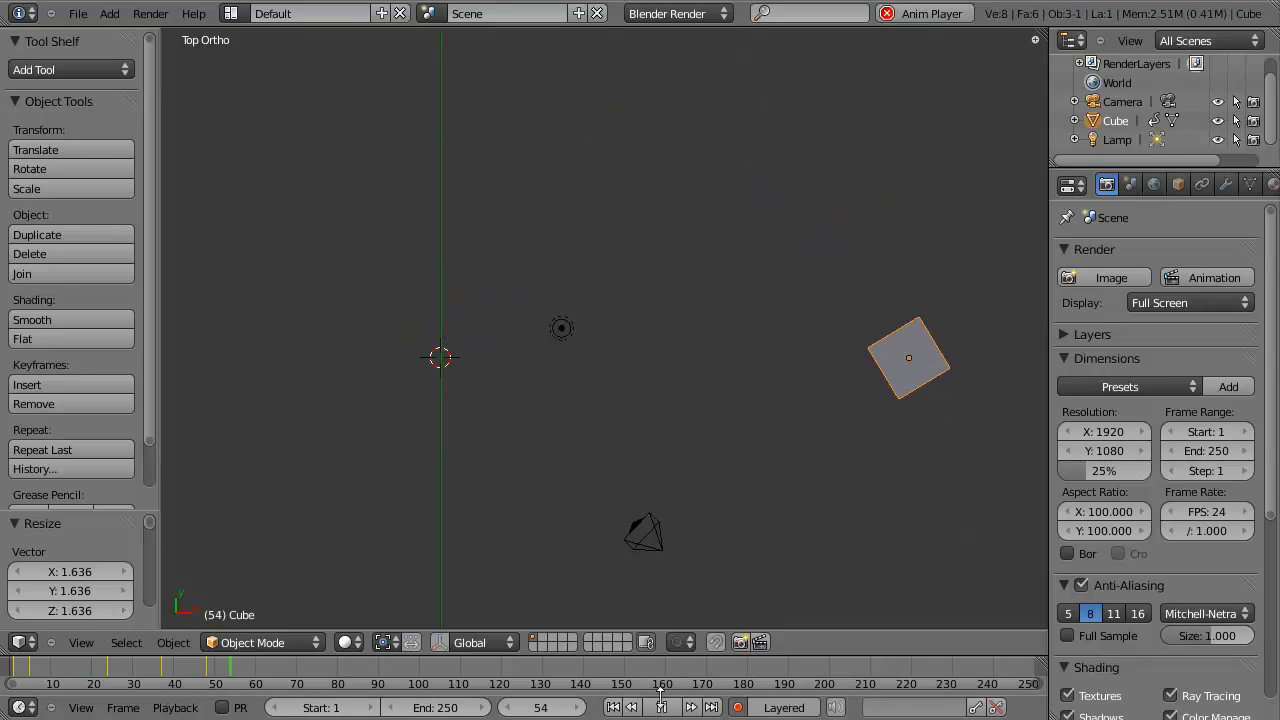
{"action": "left_click", "coordinate": [672, 707]}
{"action": "left_click", "coordinate": [712, 707]}
{"action": "left_click", "coordinate": [613, 707]}
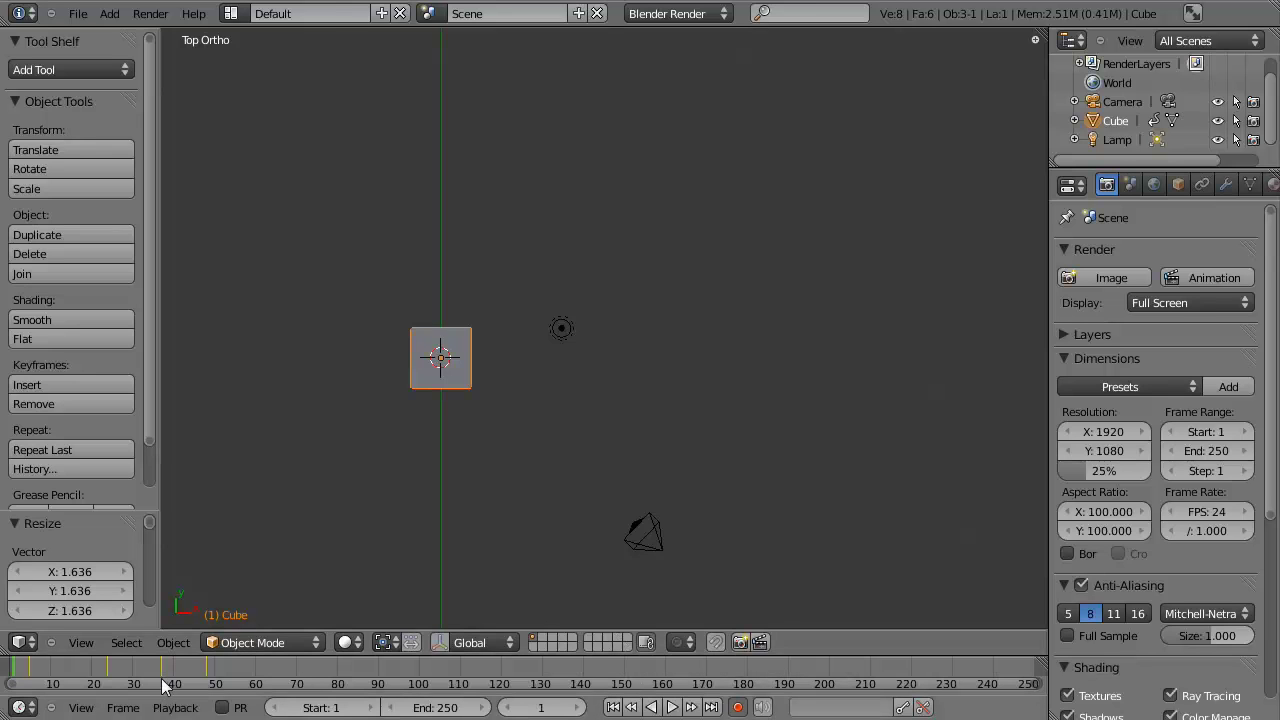
At frame 48, change the timeline End frame from 250 to 48.
{"action": "left_click", "coordinate": [205, 670]}
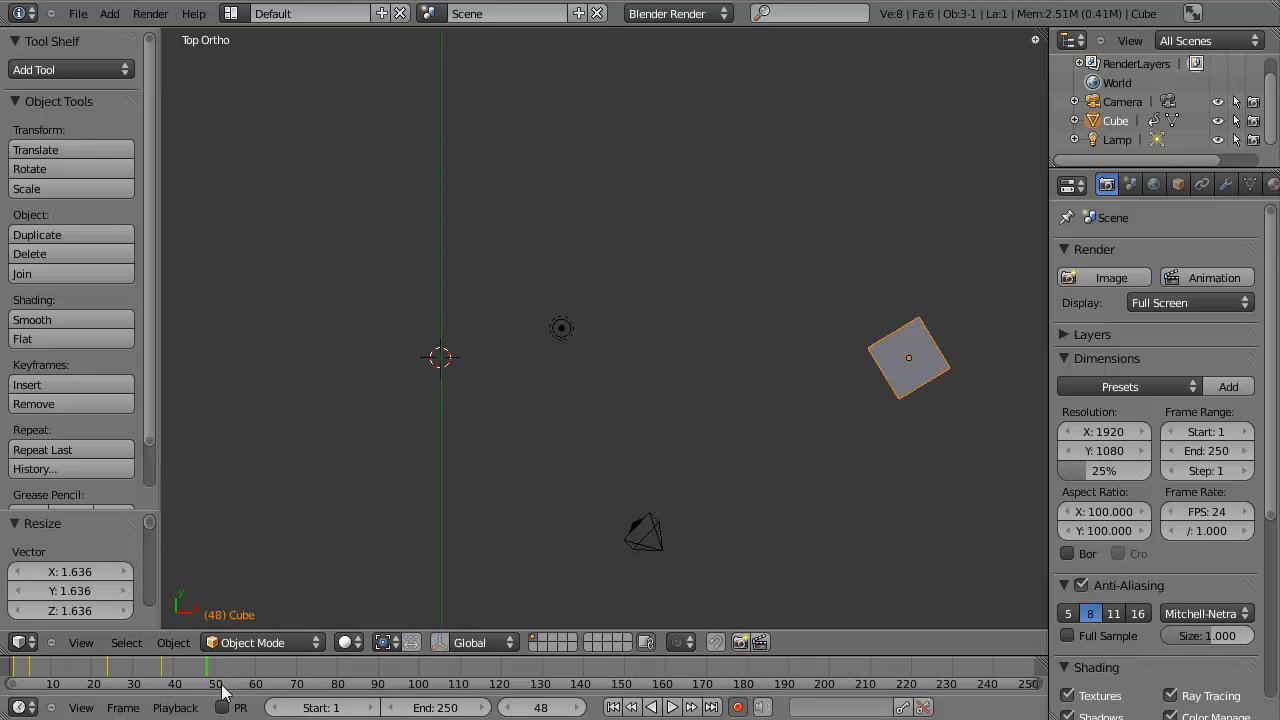
{"action": "left_click", "coordinate": [478, 707]}
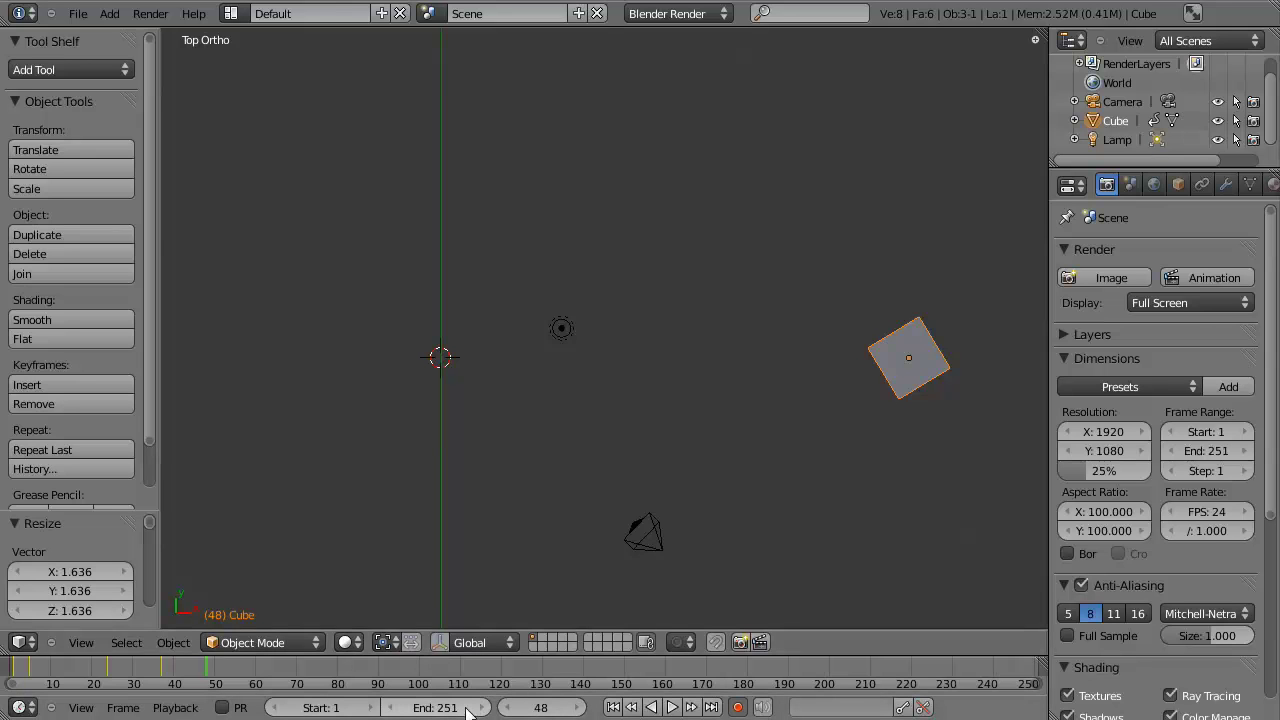
{"action": "left_click", "coordinate": [466, 710]}
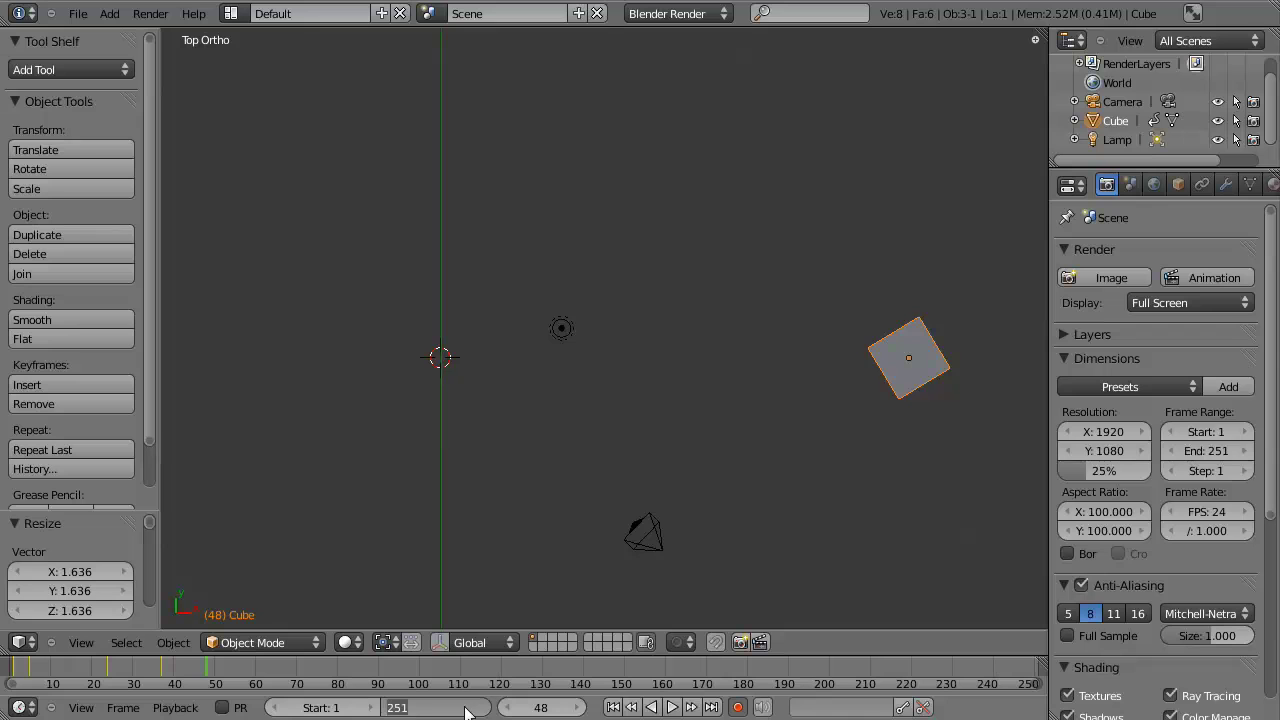
{"action": "type", "text": "8"}
{"action": "key", "text": "Return"}
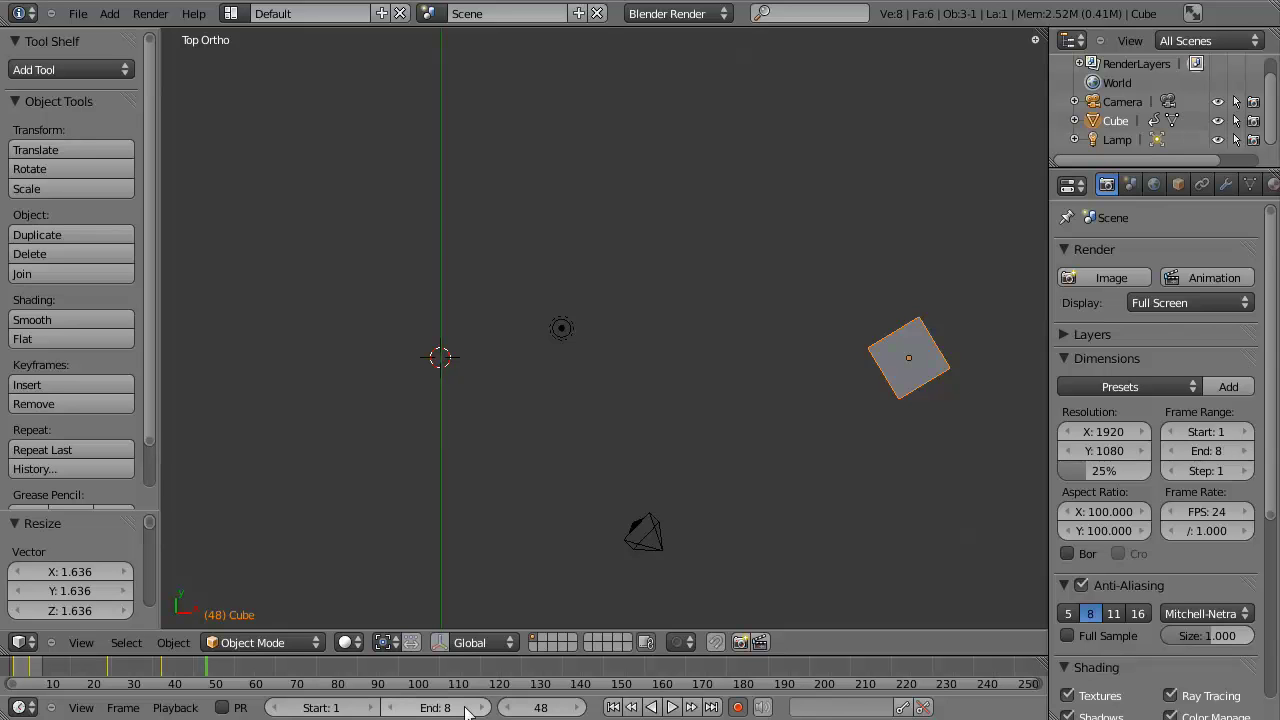
{"action": "left_click", "coordinate": [466, 710]}
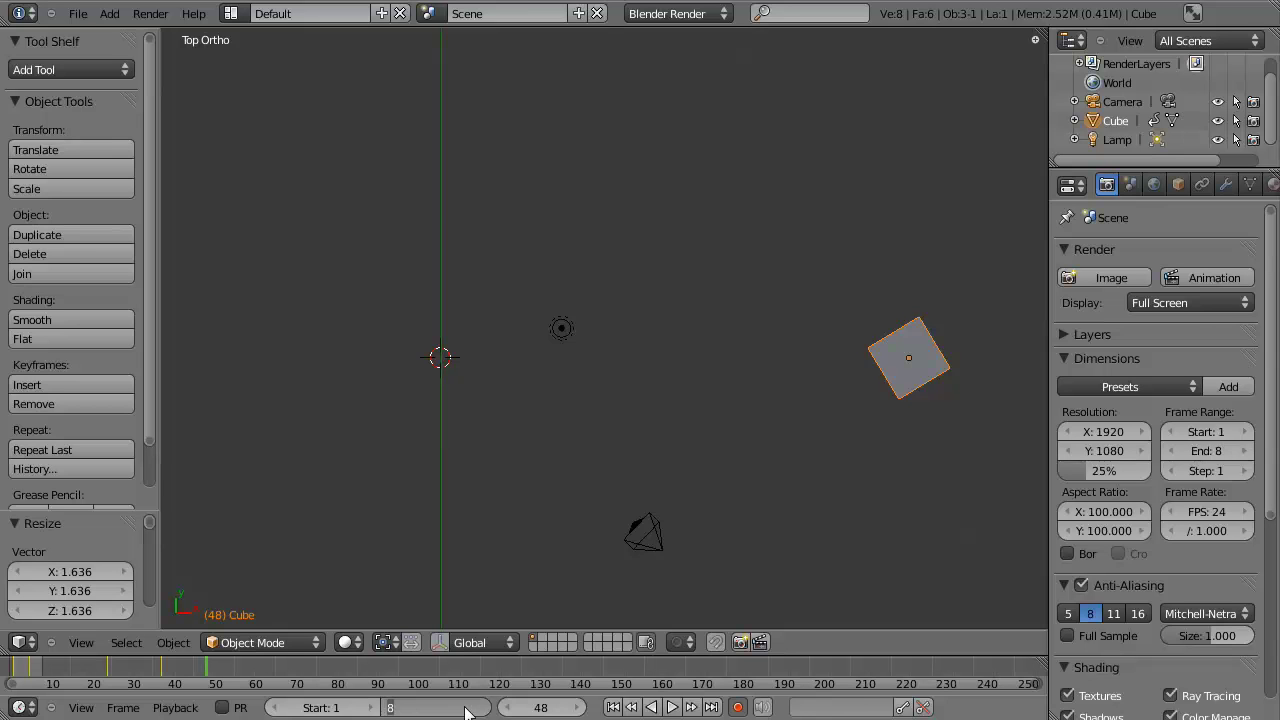
{"action": "key", "text": "Return"}
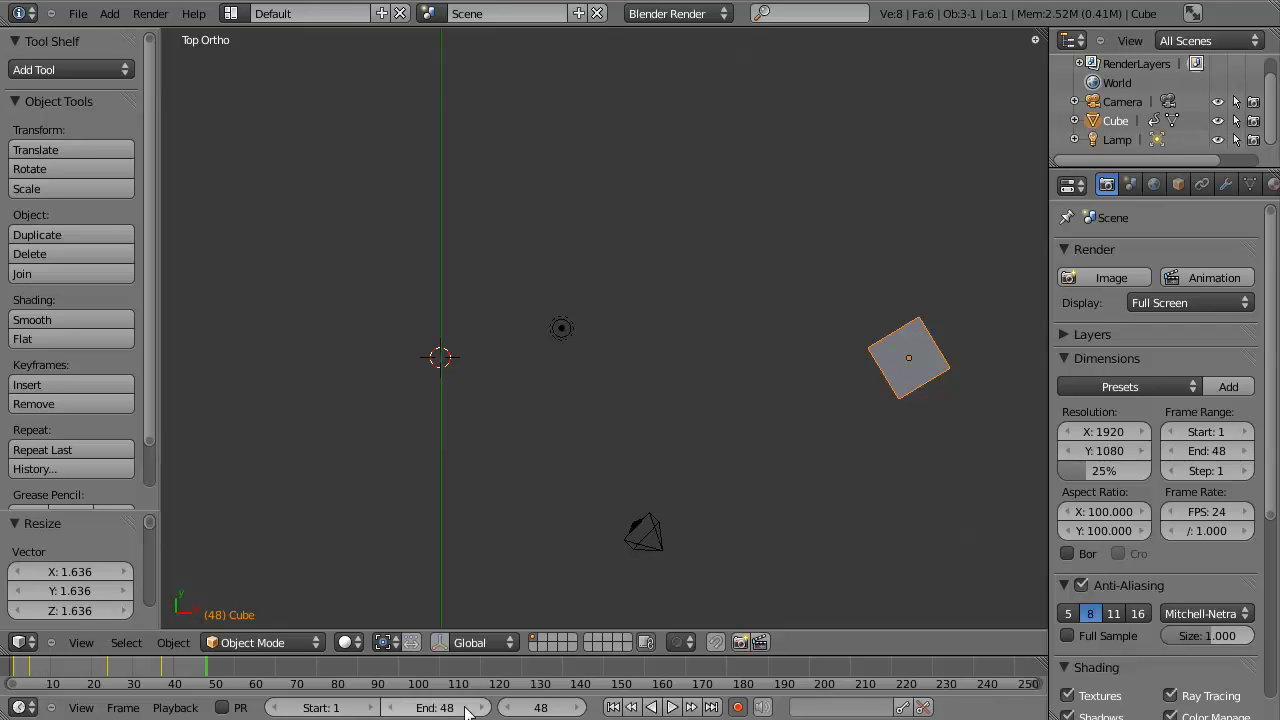
{"action": "mouse_move", "coordinate": [466, 710]}
{"action": "left_mouse_down"}
{"action": "mouse_move", "coordinate": [600, 710]}
{"action": "mouse_move", "coordinate": [420, 710]}
{"action": "mouse_move", "coordinate": [543, 710]}
{"action": "mouse_move", "coordinate": [522, 710]}
{"action": "left_mouse_up"}
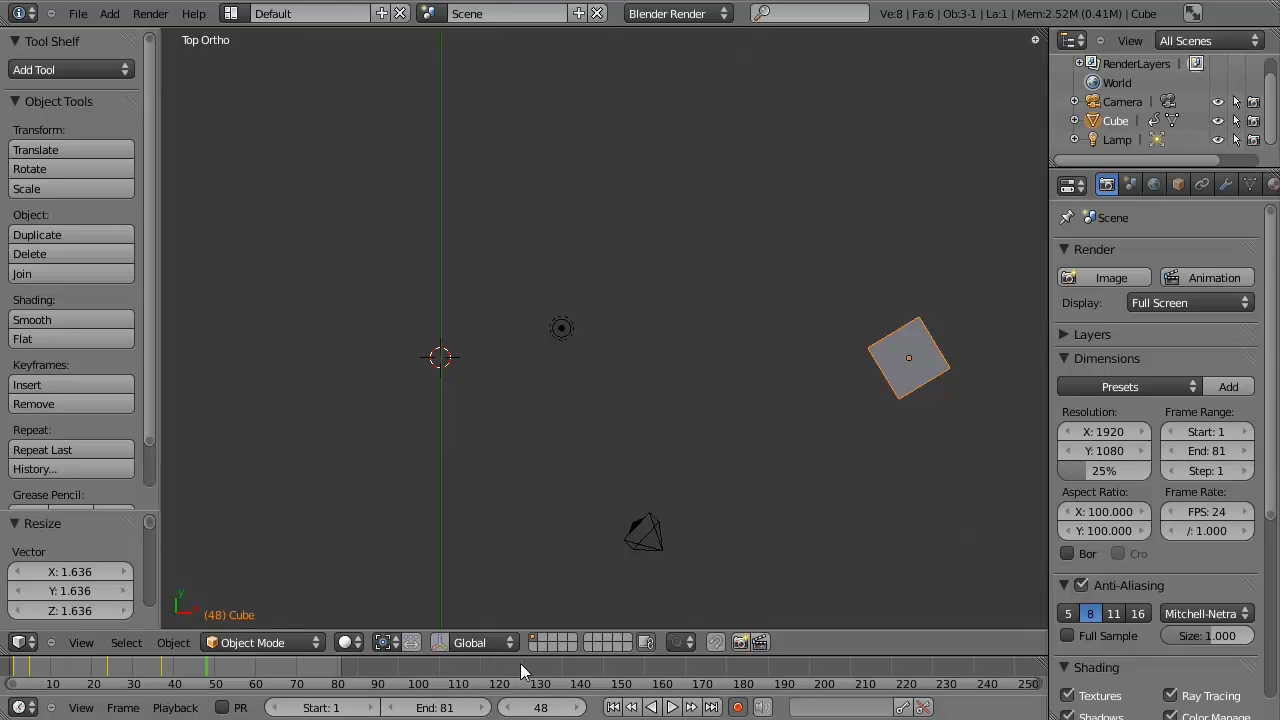
{"action": "key", "text": "e"}
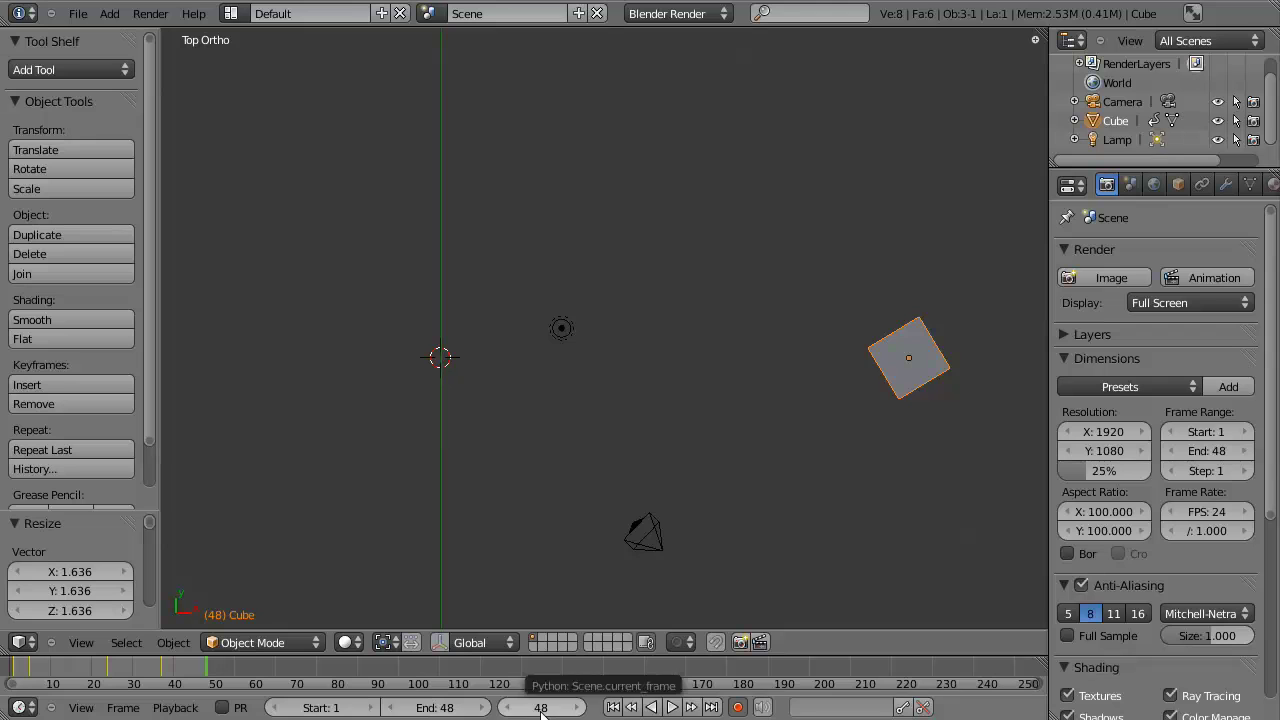
Play the animation from frame 1, orbit to an angled view, and stop at frame 47.
{"action": "left_click", "coordinate": [616, 708]}
{"action": "left_click", "coordinate": [671, 708]}
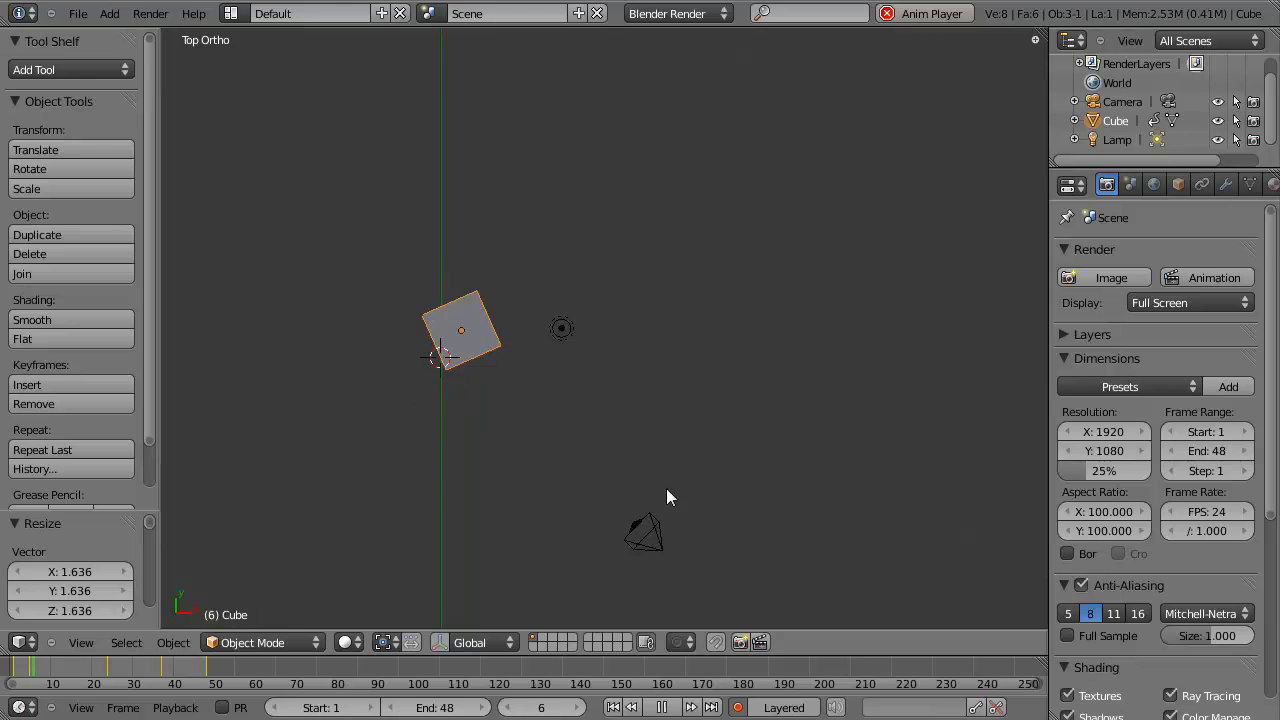
{"action": "middle_click_drag", "start_coordinate": [644, 498], "coordinate": [520, 423]}
{"action": "left_click", "coordinate": [663, 707]}
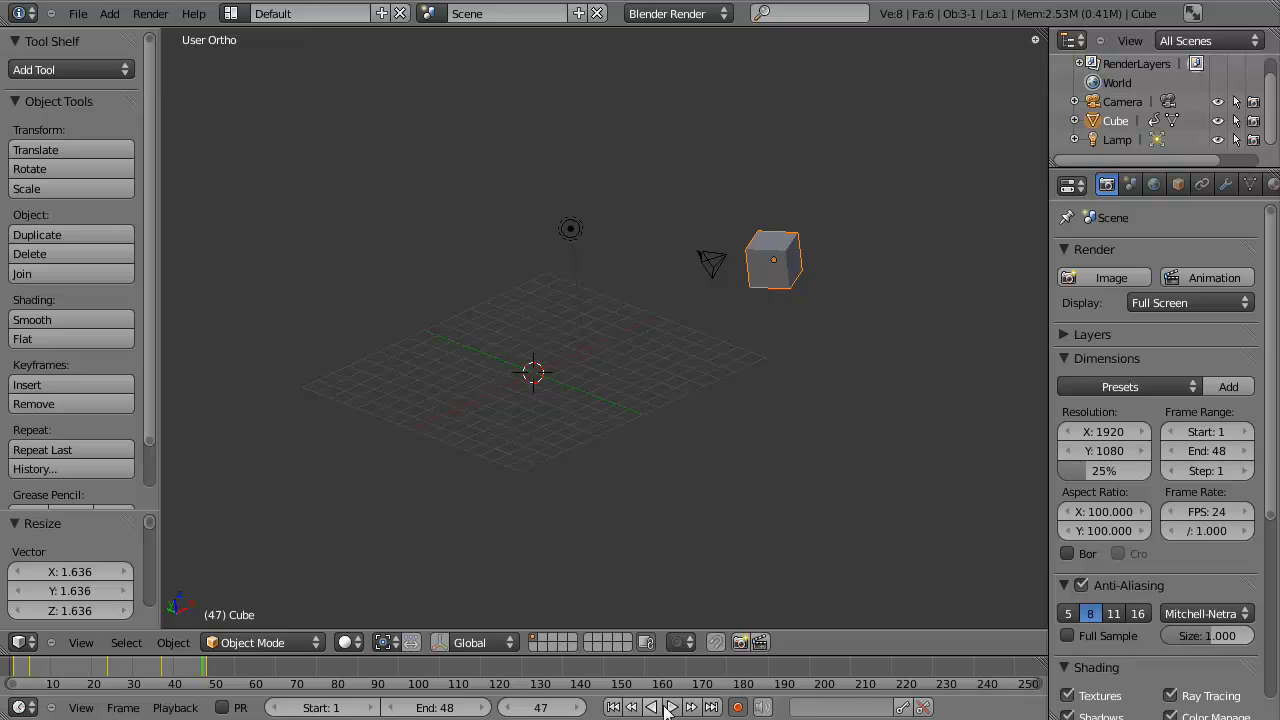